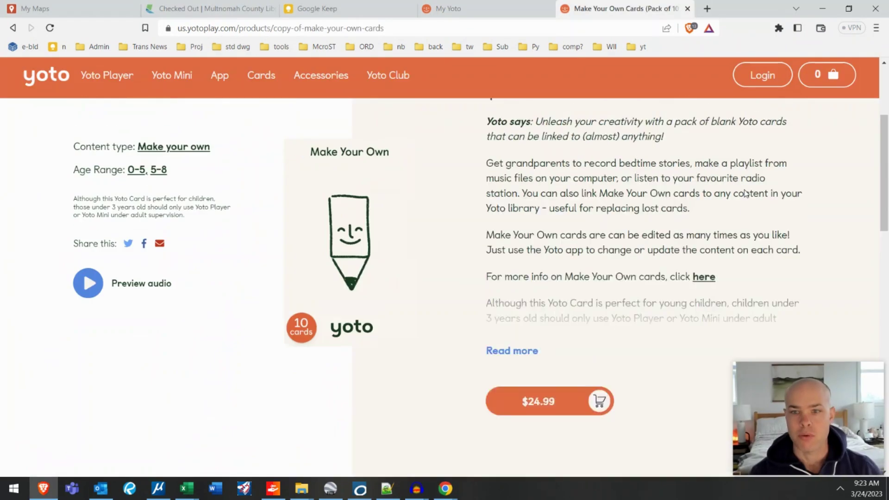
# Scroll the Make Your Own Cards page, then switch to the My playlists covers page
pyautogui.scroll(4, 743, 190)
pyautogui.scroll(-2, 743, 190)
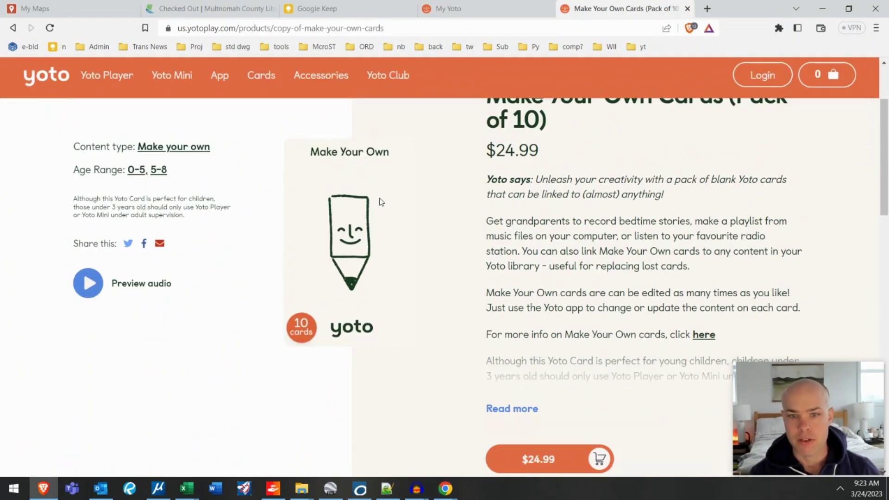
pyautogui.scroll(2, 401, 185)
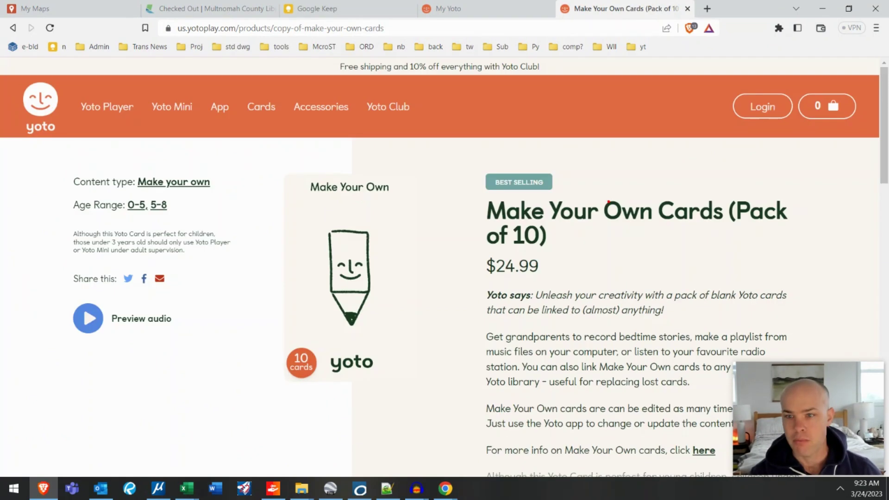
pyautogui.moveTo(608, 202)
pyautogui.mouseDown()
pyautogui.moveTo(498, 192)
pyautogui.moveTo(467, 215)
pyautogui.moveTo(623, 253)
pyautogui.moveTo(574, 191)
pyautogui.mouseUp()
pyautogui.press('Escape')
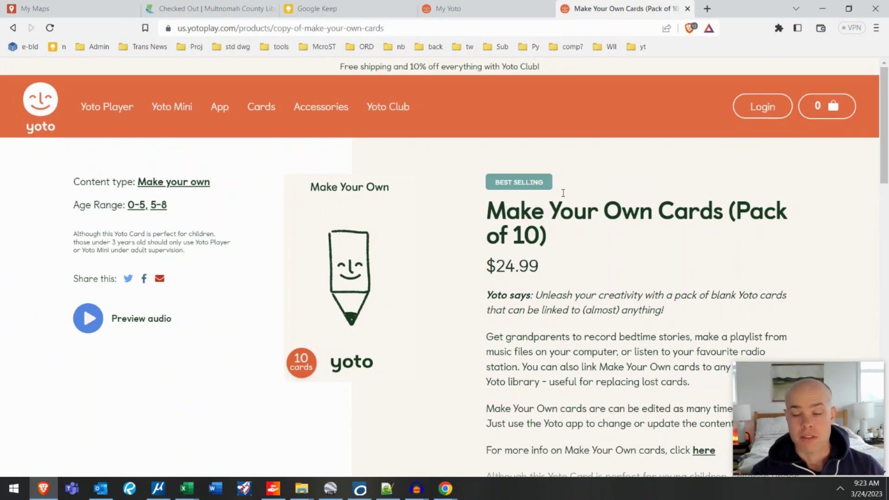
pyautogui.click(522, 6)
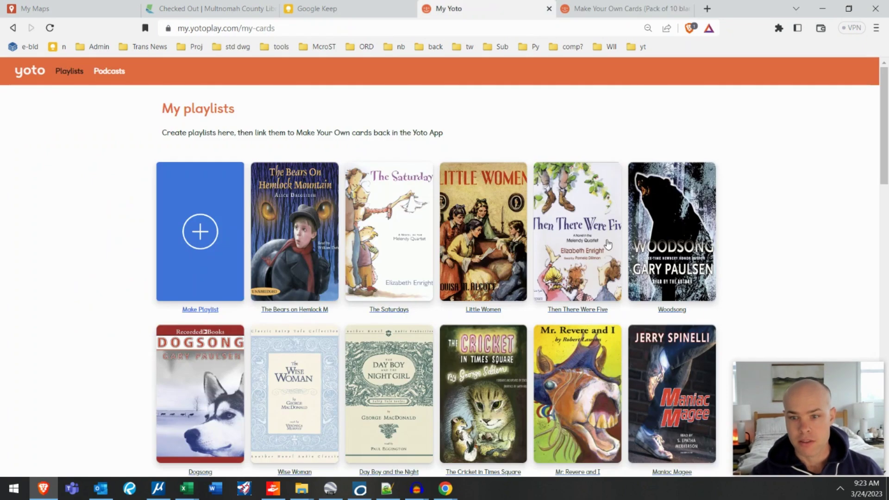
pyautogui.scroll(-4, 608, 244)
pyautogui.scroll(3, 608, 244)
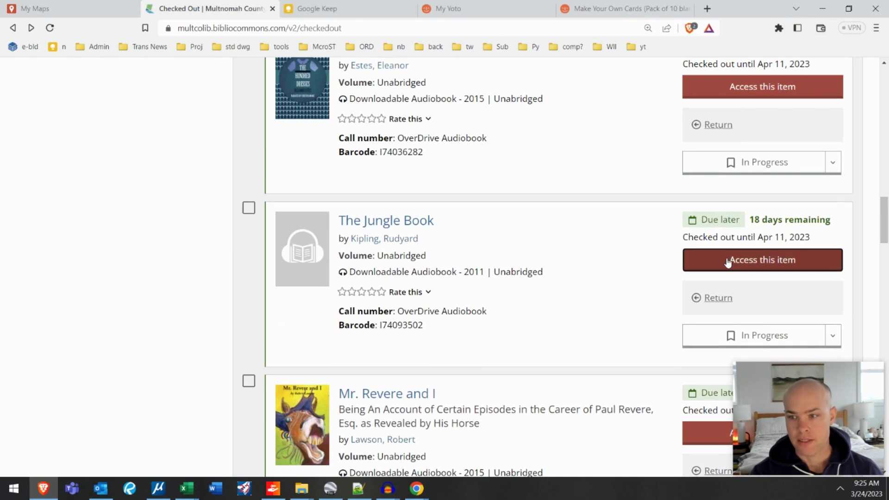
# Download The Jungle Book MP3 audiobook .odm file from the library and open it in OverDrive
pyautogui.click(728, 261)
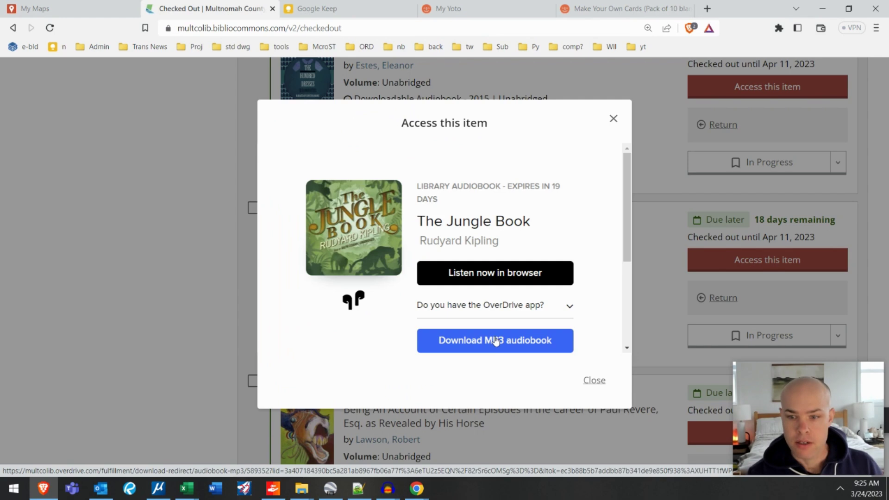
pyautogui.click(493, 342)
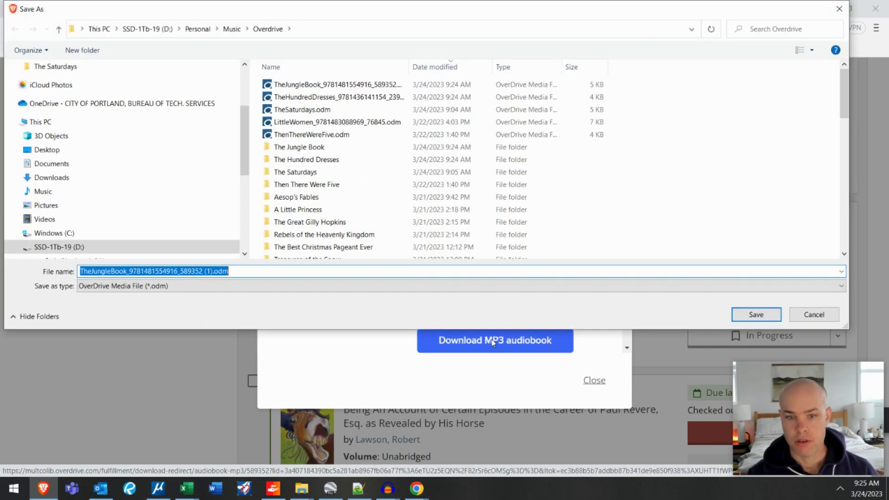
pyautogui.click(768, 313)
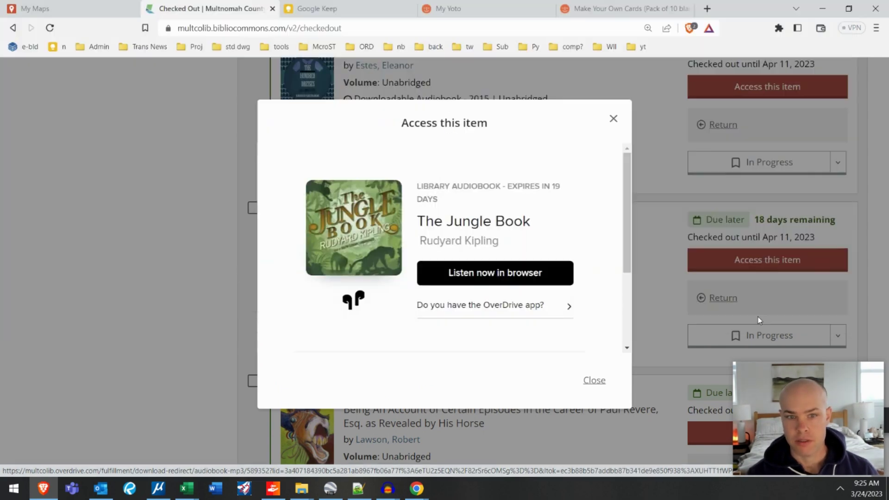
pyautogui.click(36, 463)
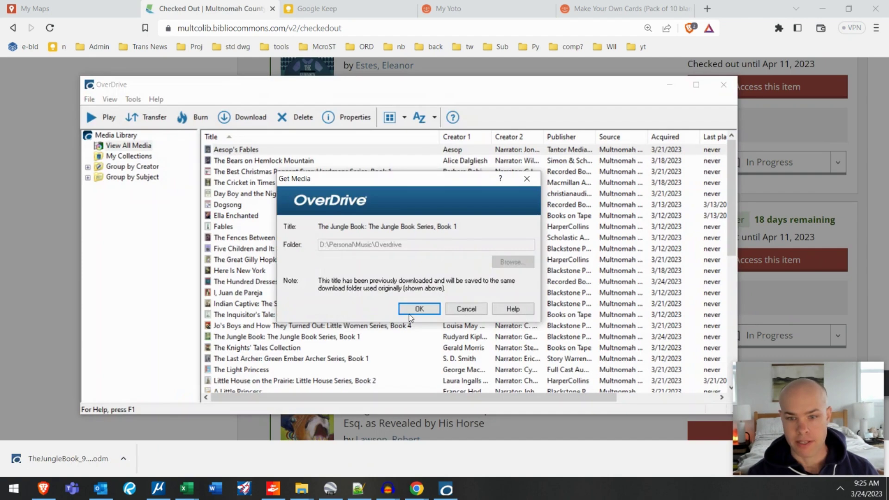
# Accept the download folder and start downloading all five Jungle Book parts
pyautogui.click(418, 309)
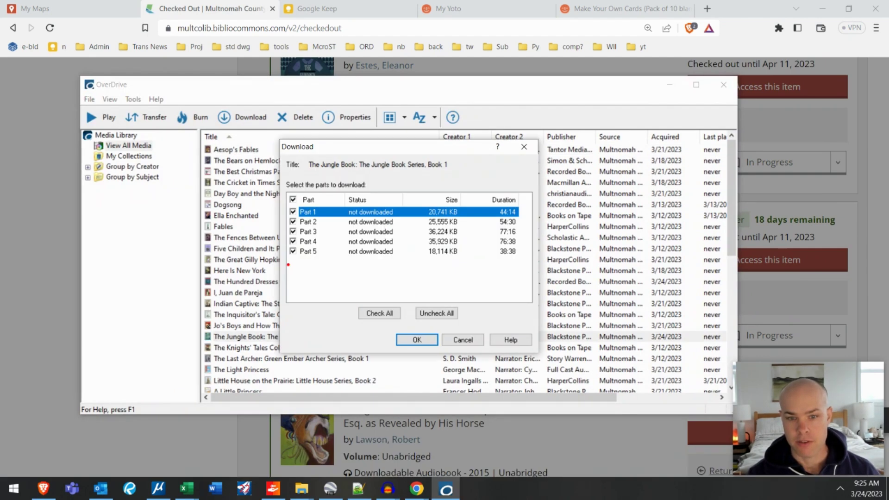
pyautogui.moveTo(288, 265)
pyautogui.mouseDown()
pyautogui.moveTo(404, 263)
pyautogui.moveTo(398, 224)
pyautogui.moveTo(327, 196)
pyautogui.mouseUp()
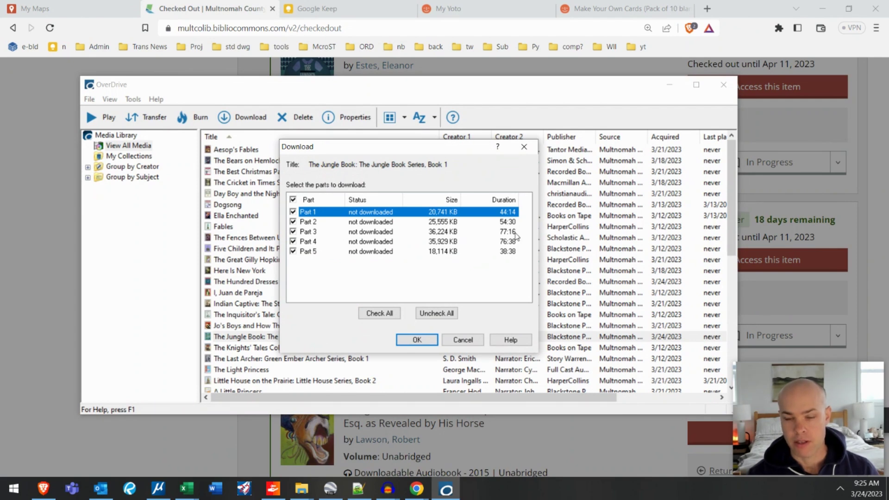
pyautogui.click(425, 340)
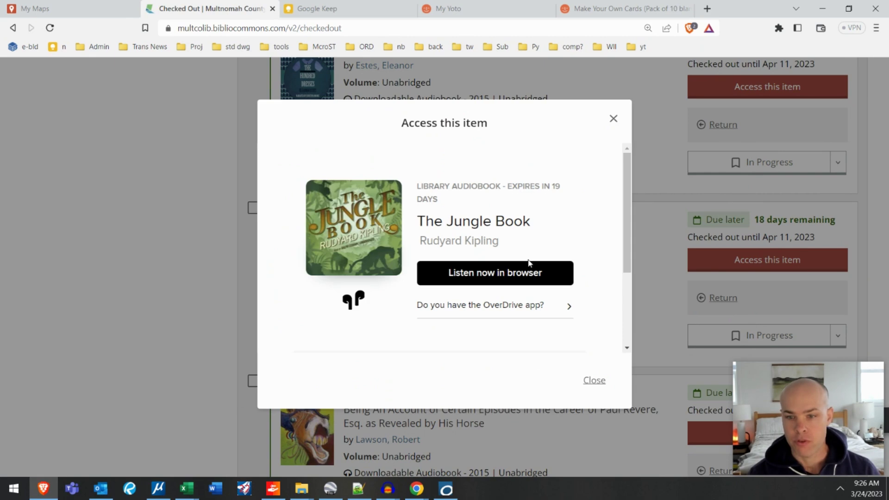
# Show The Jungle Book's table of contents in the browser player at 90% zoom and snip the chapter list
pyautogui.click(504, 275)
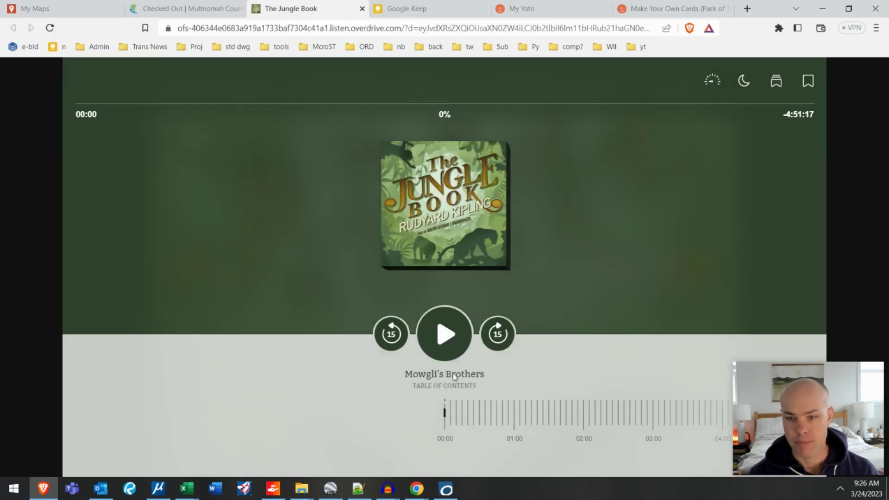
pyautogui.click(444, 386)
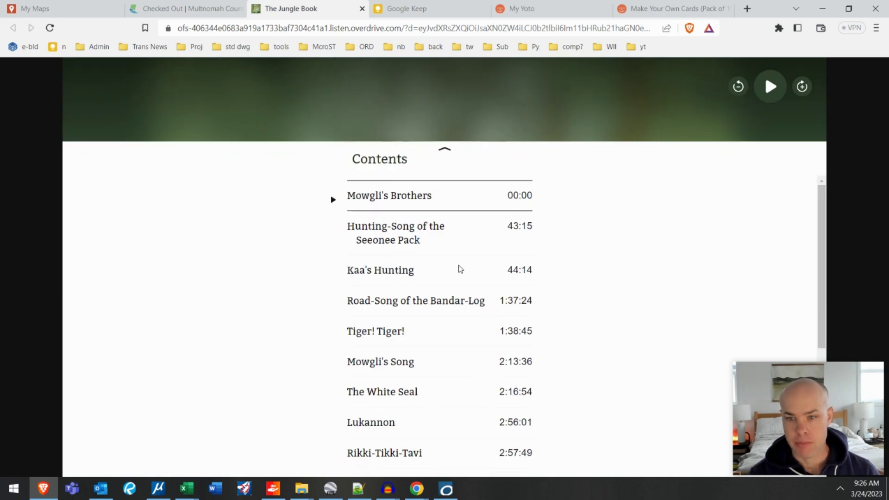
pyautogui.hotkey('ctrl', '-')
pyautogui.hotkey('ctrl', '-')
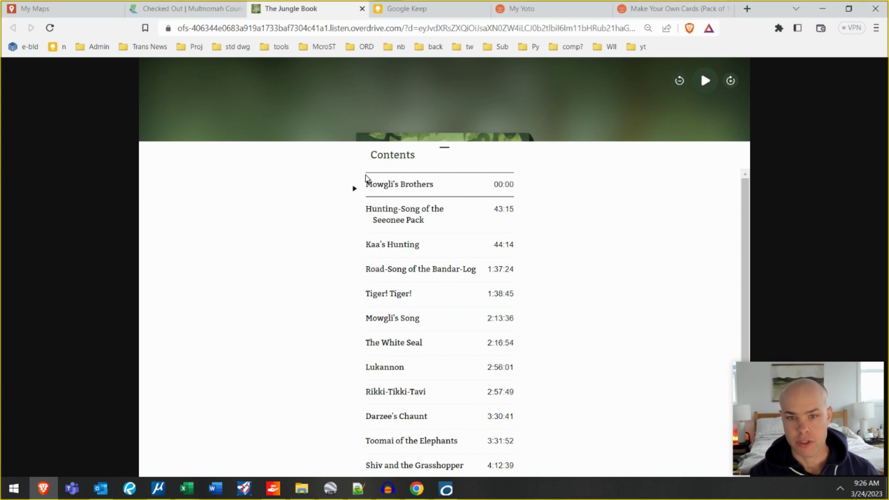
pyautogui.press('super+shift+s')
pyautogui.hotkey('ctrl', 'Tab')
pyautogui.click(324, 155)
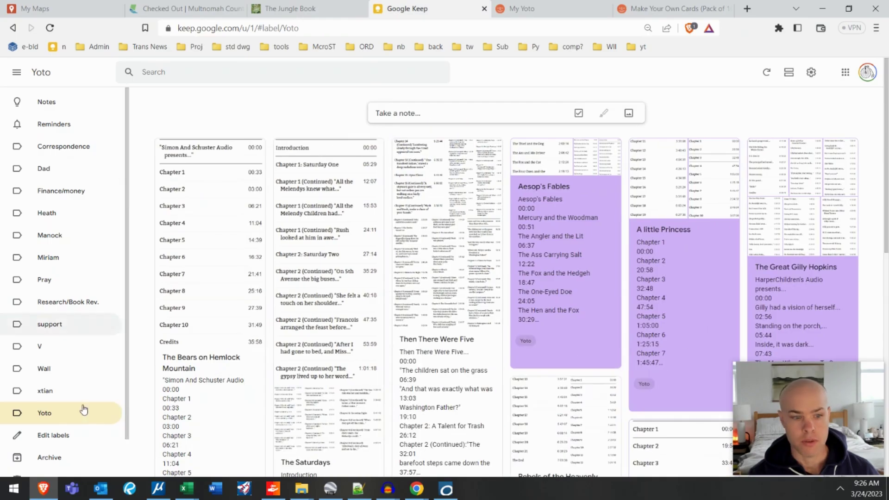
# Create a note titled 'Jungle' and paste in both chapter-list snips, including the last two rows
pyautogui.click(438, 114)
pyautogui.click(438, 114)
pyautogui.write('Jun')
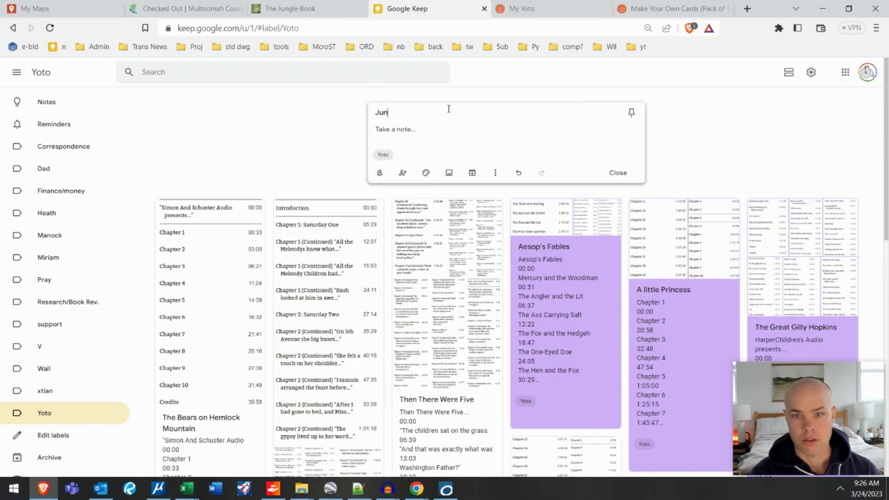
pyautogui.write('gle')
pyautogui.hotkey('ctrl', 'v')
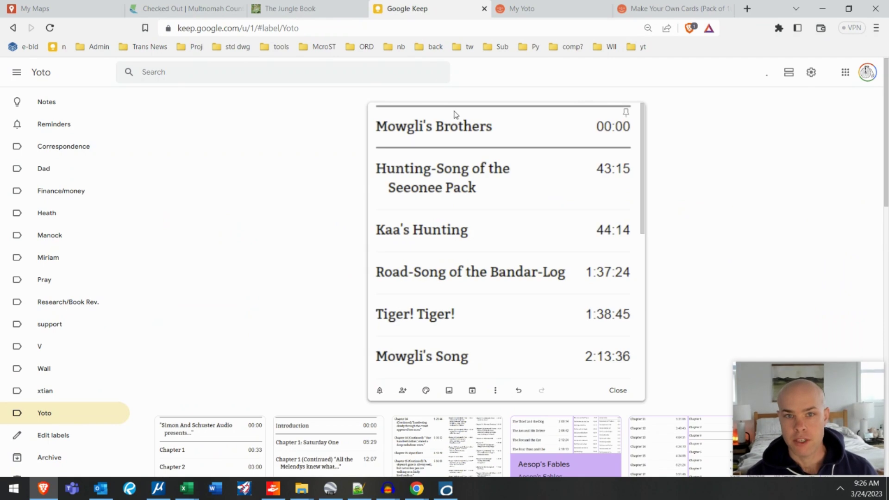
pyautogui.click(328, 18)
pyautogui.press('super+shift+s')
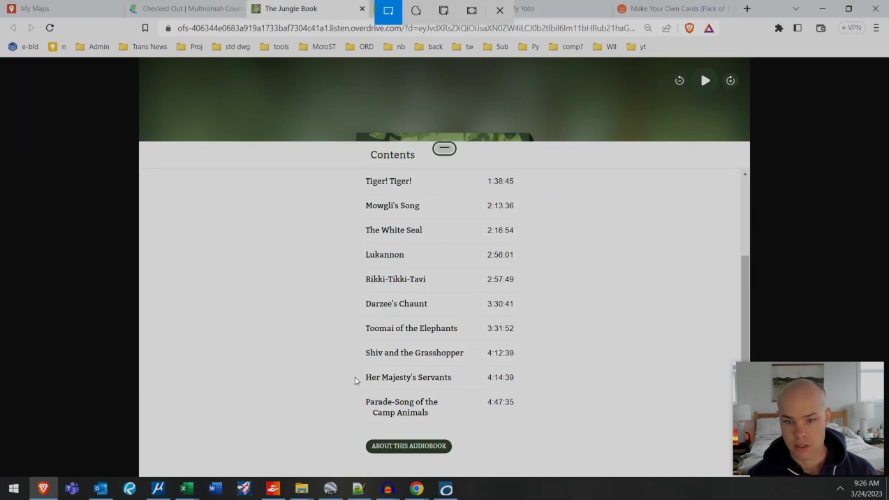
pyautogui.moveTo(362, 370); pyautogui.dragTo(523, 427)
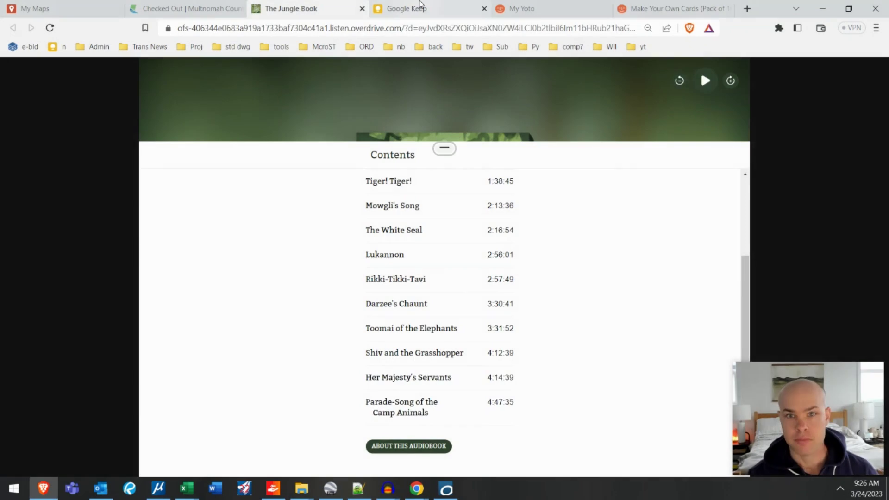
pyautogui.click(408, 8)
pyautogui.hotkey('ctrl', 'v')
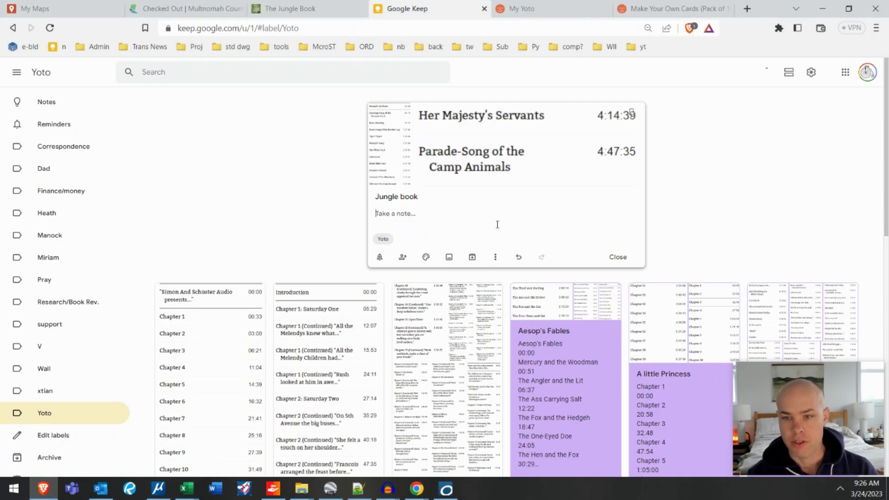
# Grab the image text into the note, fix its line breaks, and select all the chapter text
pyautogui.click(432, 299)
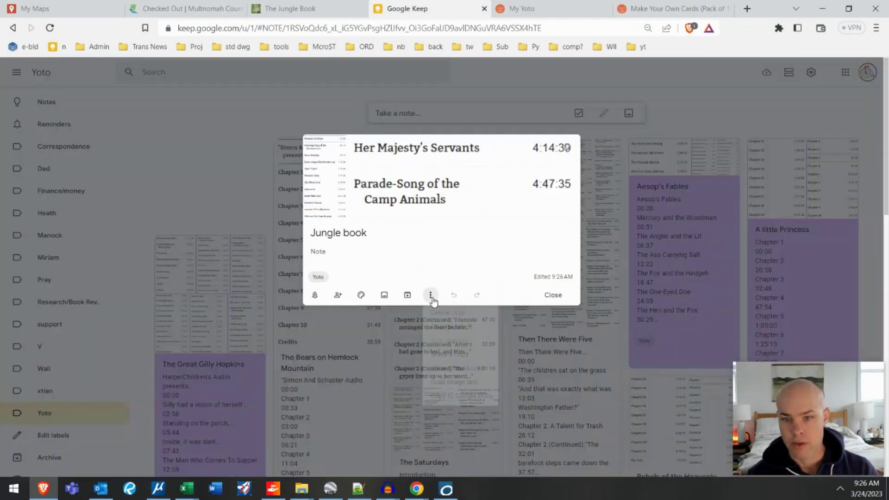
pyautogui.click(476, 381)
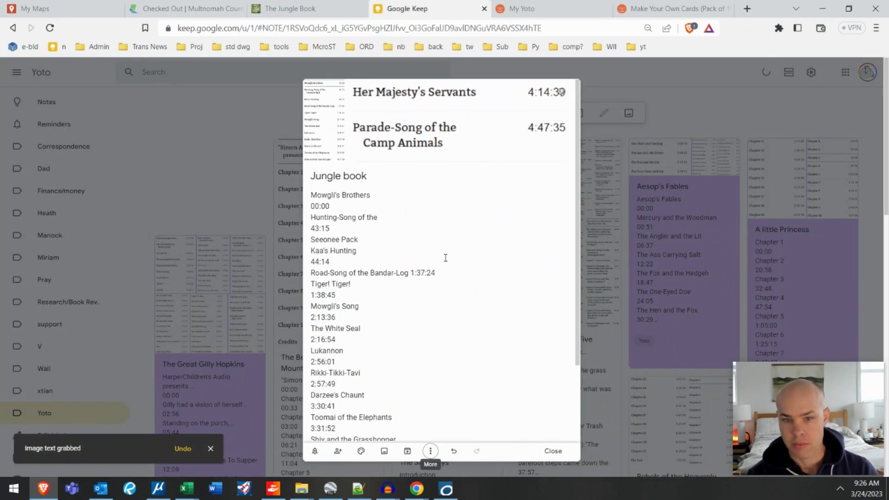
pyautogui.scroll(-2, 444, 256)
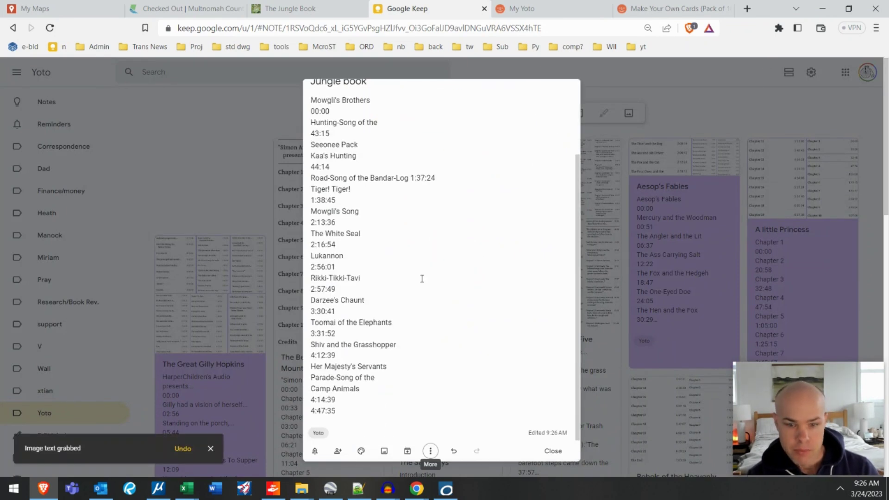
pyautogui.scroll(2, 422, 279)
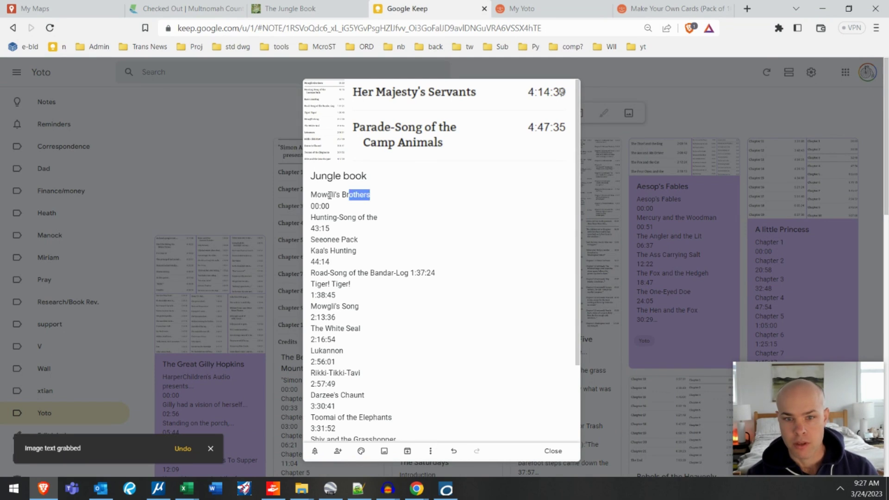
pyautogui.tripleClick(379, 199)
pyautogui.click(382, 198)
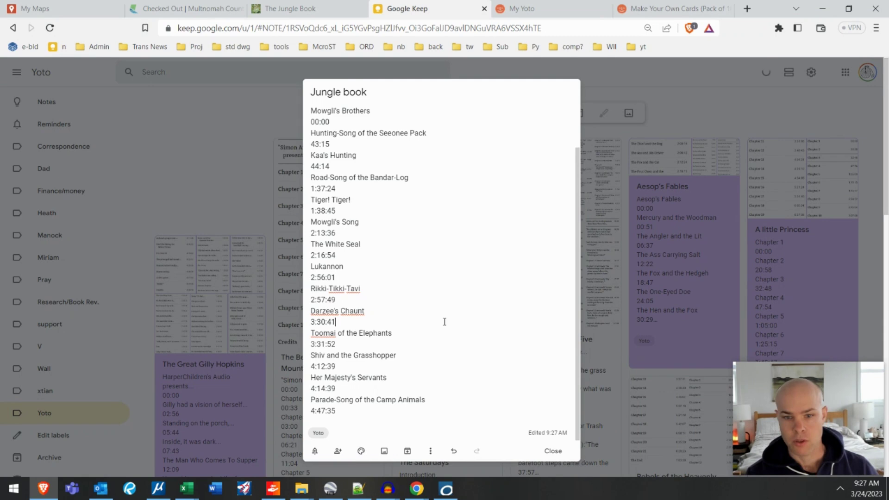
pyautogui.hotkey('ctrl', 'a')
pyautogui.press('super+c')
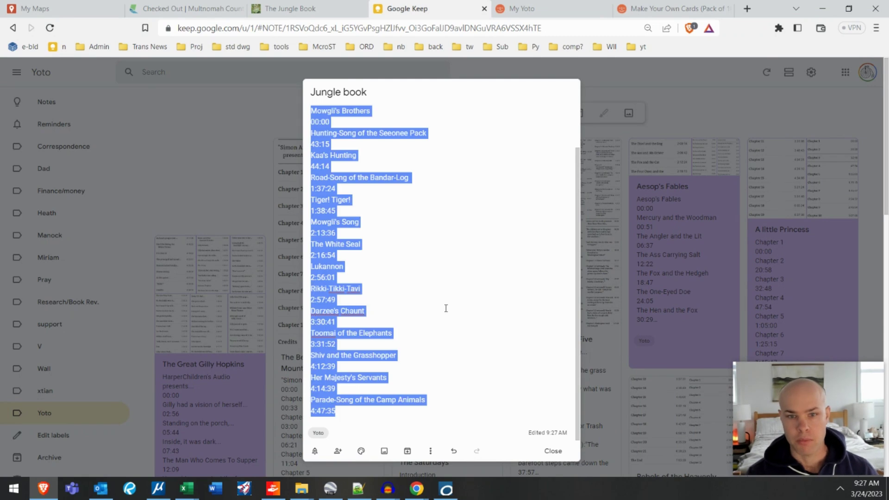
# Bring woodsong.xlsx forward and select cell N2 under Paste Txt Here
pyautogui.click(189, 494)
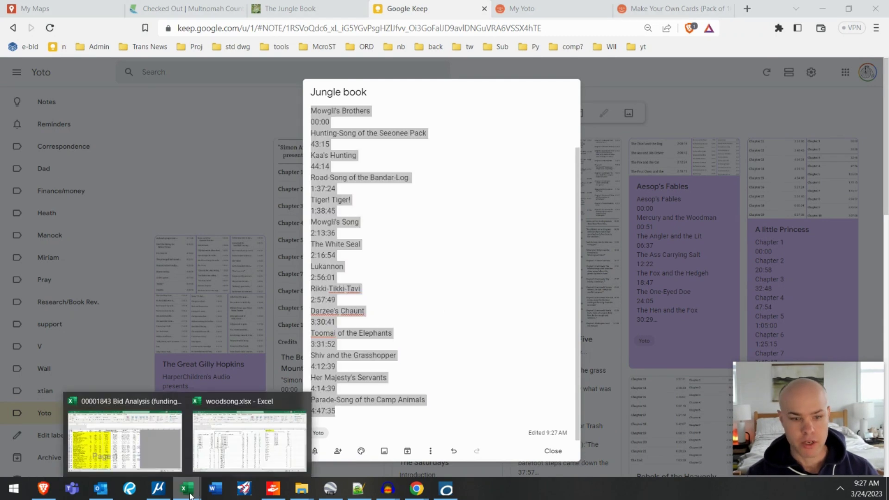
pyautogui.click(230, 464)
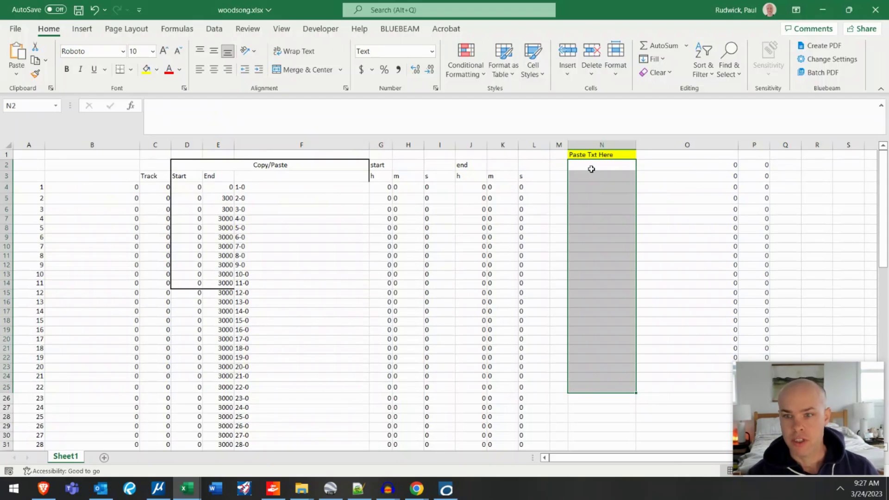
pyautogui.click(591, 169)
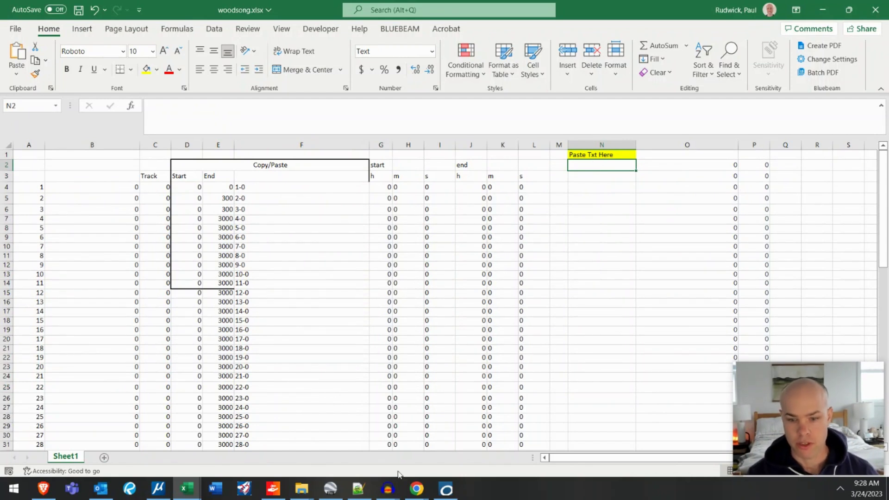
pyautogui.press('super')
# Launch Audacity and drag the five Jungle Book Part MP3s in from The Jungle Book folder
pyautogui.write('au')
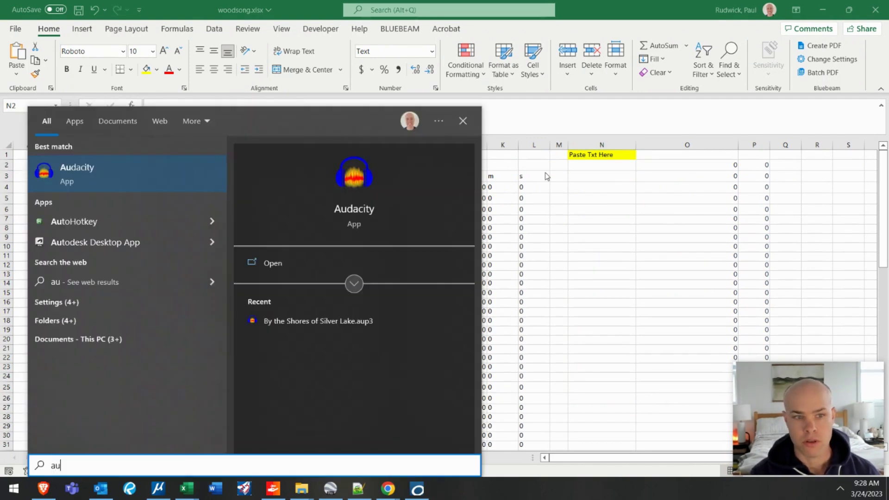
pyautogui.press('Return')
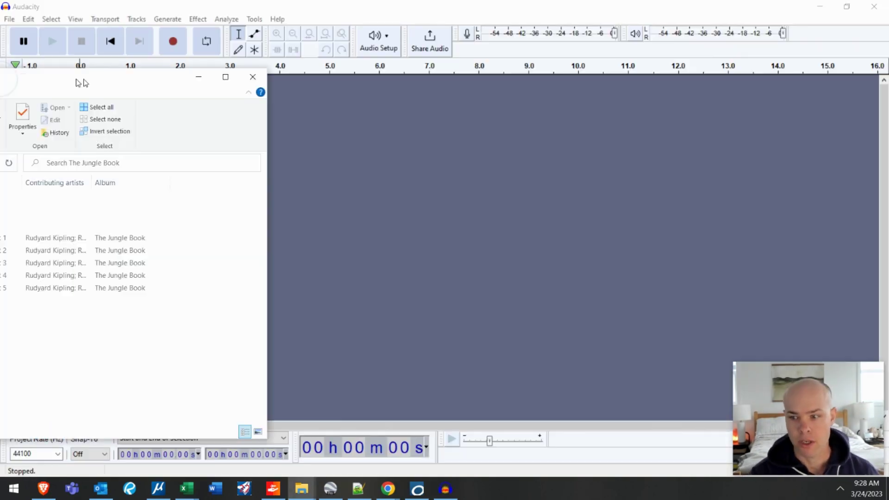
pyautogui.moveTo(57, 79); pyautogui.dragTo(478, 83)
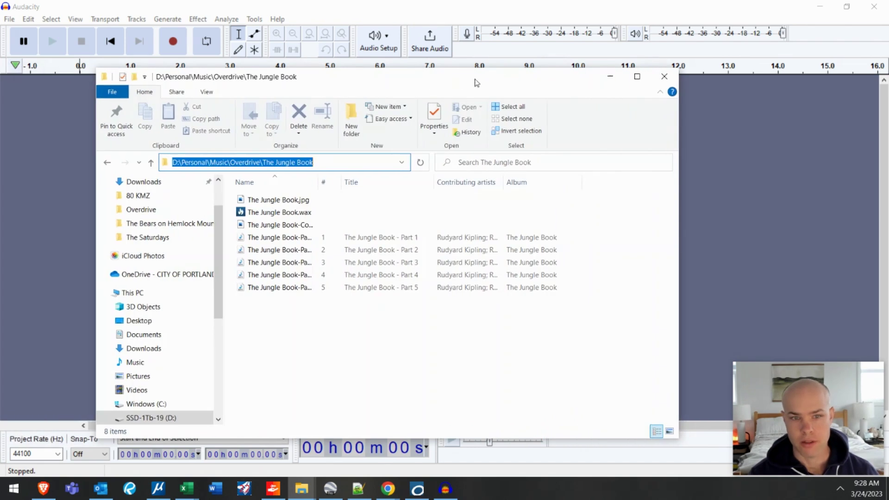
pyautogui.moveTo(94, 156); pyautogui.dragTo(214, 157)
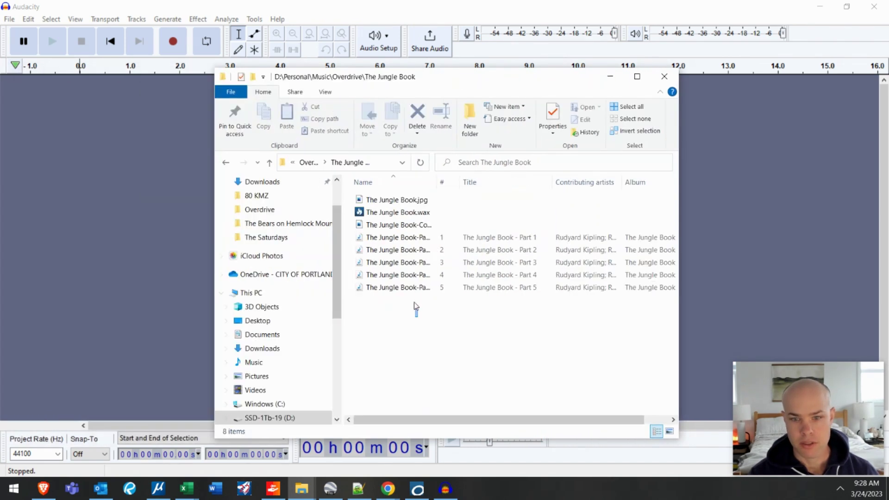
pyautogui.moveTo(415, 311); pyautogui.dragTo(140, 237)
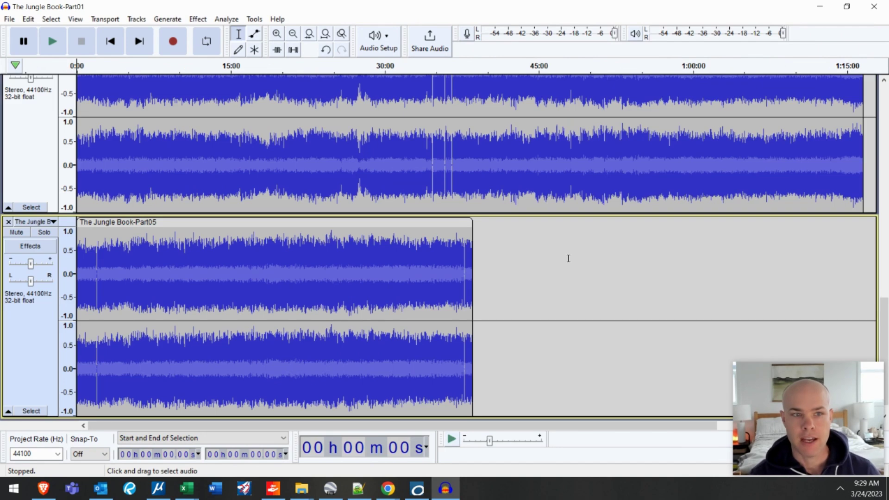
# Fit all five tracks to the window height
pyautogui.click(78, 20)
pyautogui.moveTo(94, 46)
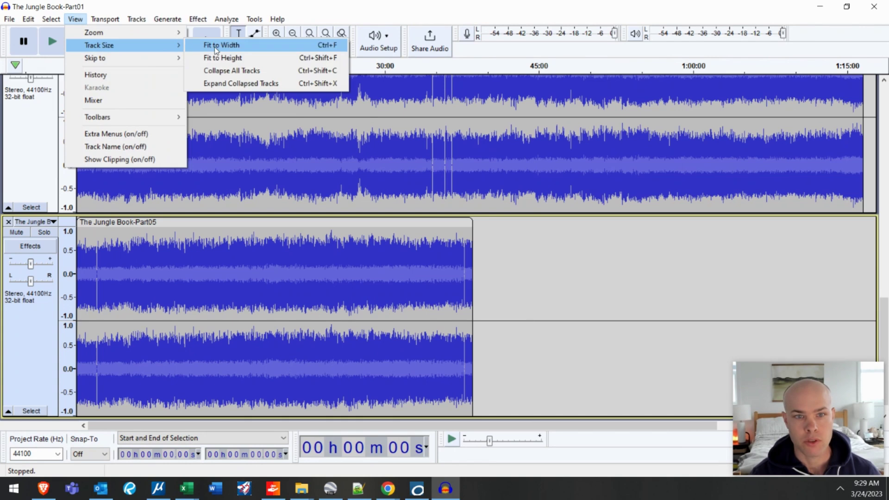
pyautogui.click(217, 57)
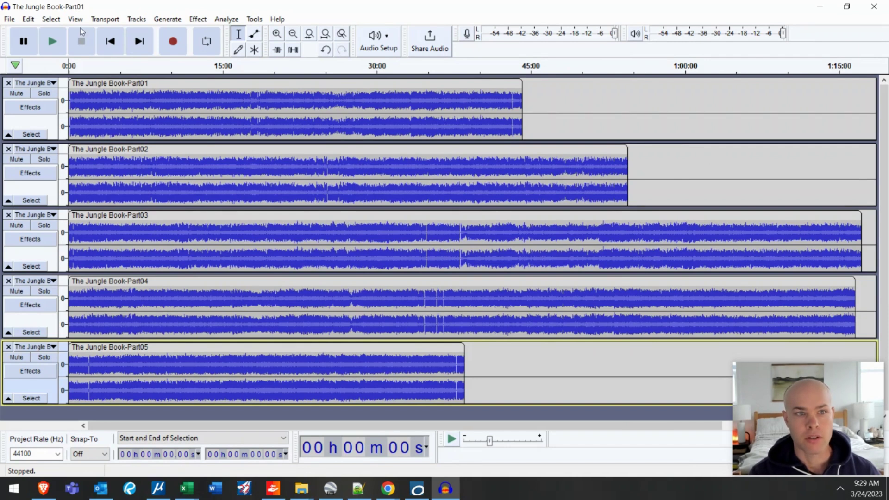
# Select all audio and align the tracks end to end
pyautogui.click(50, 19)
pyautogui.click(60, 36)
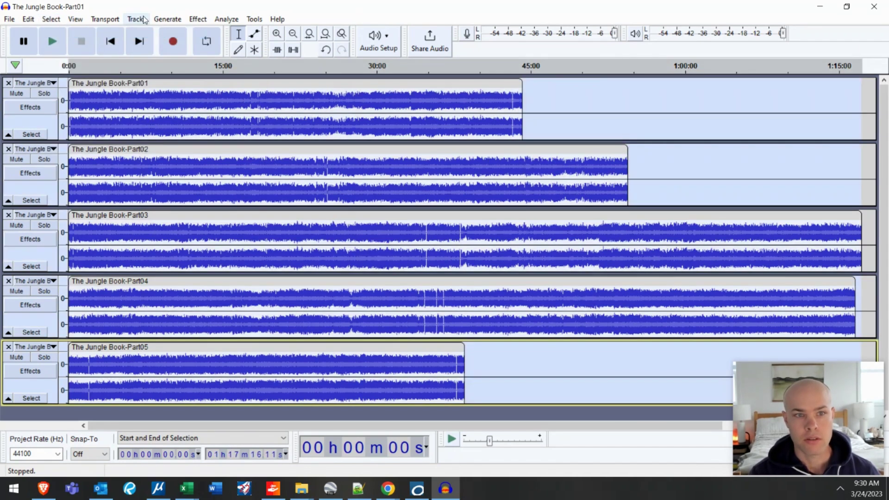
pyautogui.click(136, 19)
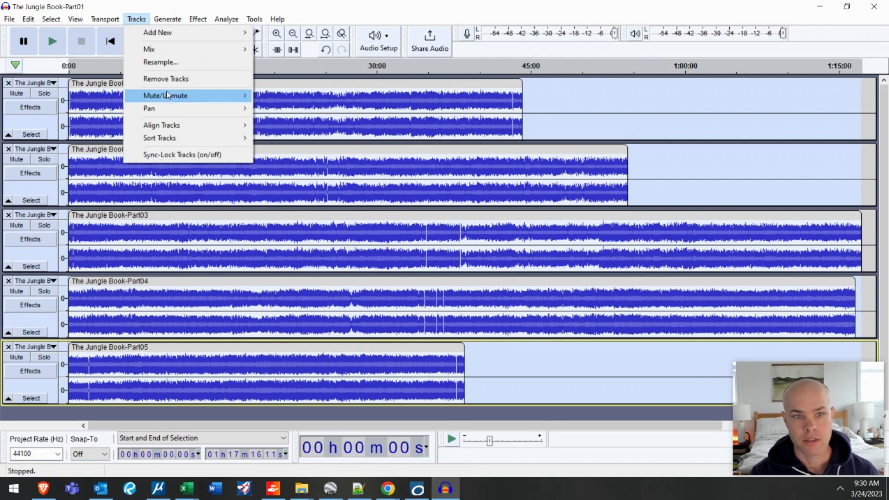
pyautogui.moveTo(176, 125)
pyautogui.click(285, 125)
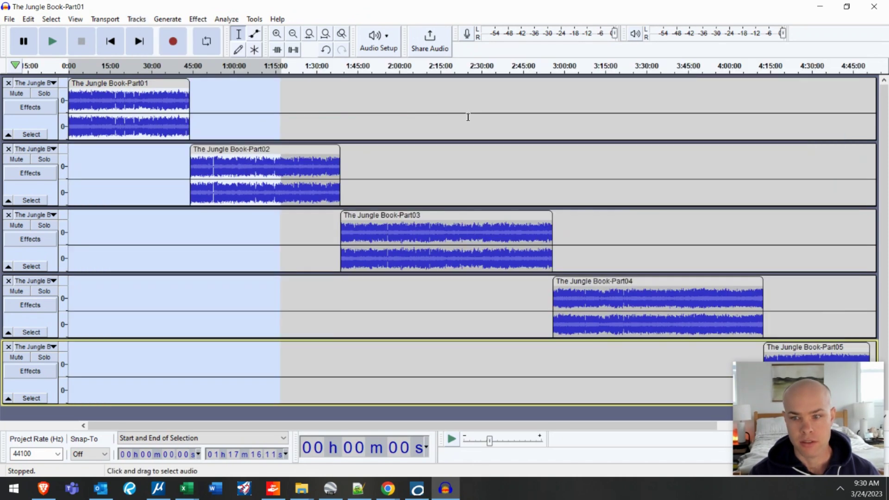
# Open the Export Multiple dialog and cancel it for now
pyautogui.click(10, 20)
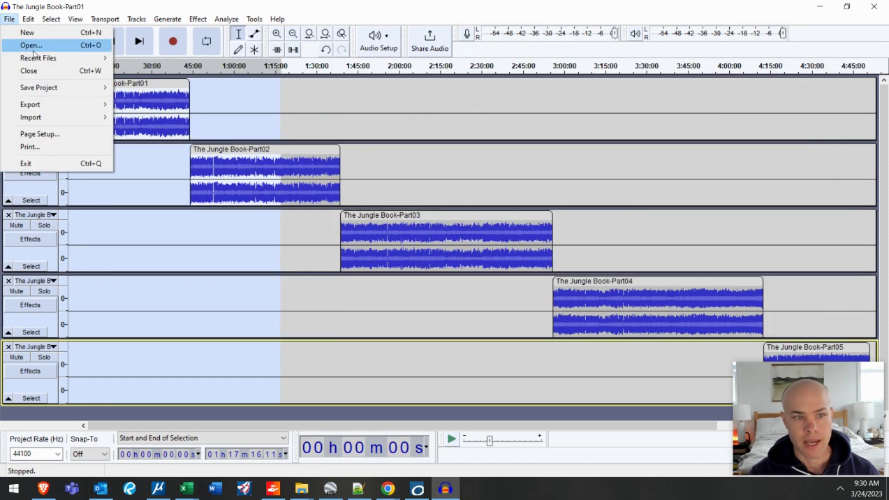
pyautogui.moveTo(49, 105)
pyautogui.click(153, 183)
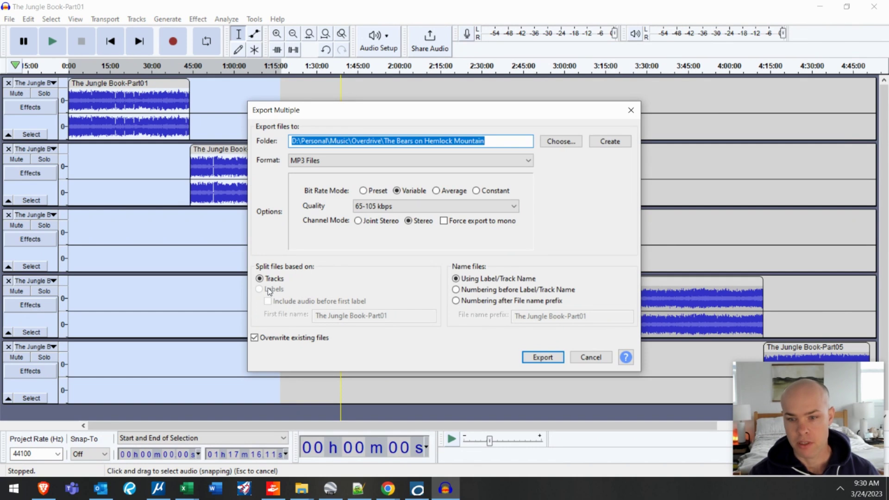
pyautogui.click(591, 358)
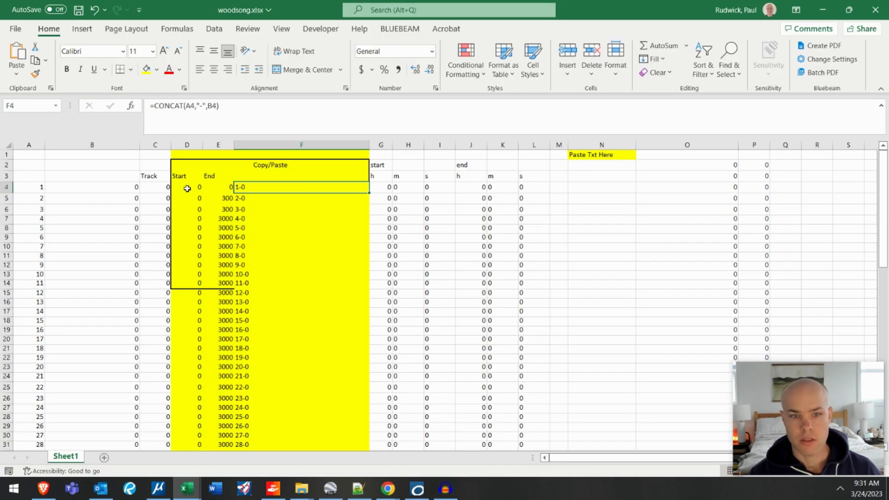
# Check the Start, End and label formulas in D4:F4, then copy the Keep chapter list
pyautogui.moveTo(187, 188)
pyautogui.mouseDown()
pyautogui.moveTo(256, 188)
pyautogui.moveTo(179, 188)
pyautogui.mouseUp()
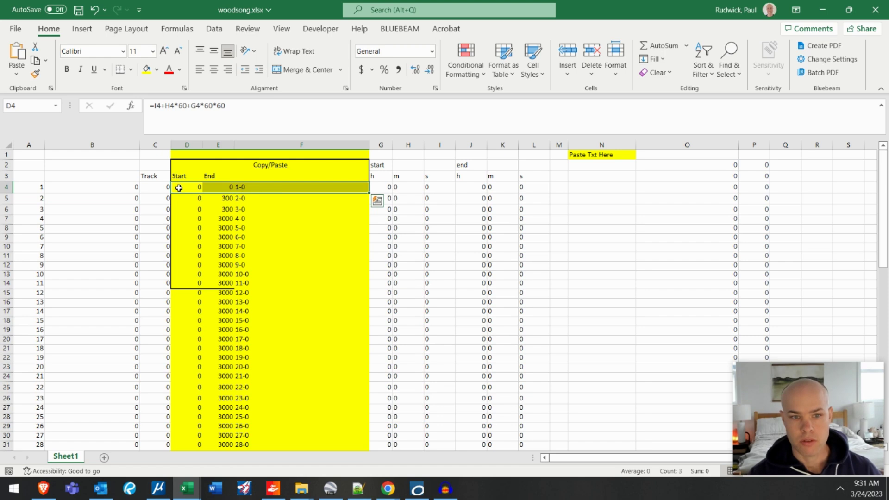
pyautogui.click(209, 190)
pyautogui.click(264, 190)
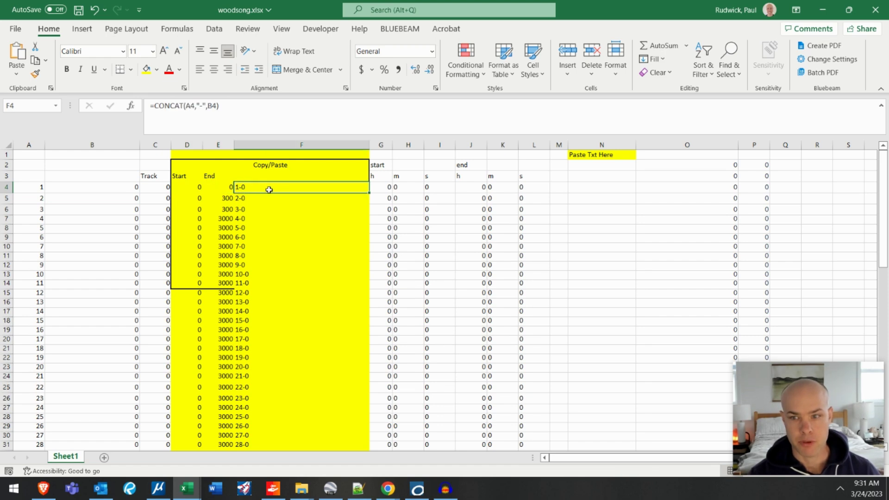
pyautogui.hotkey('alt', 'Tab')
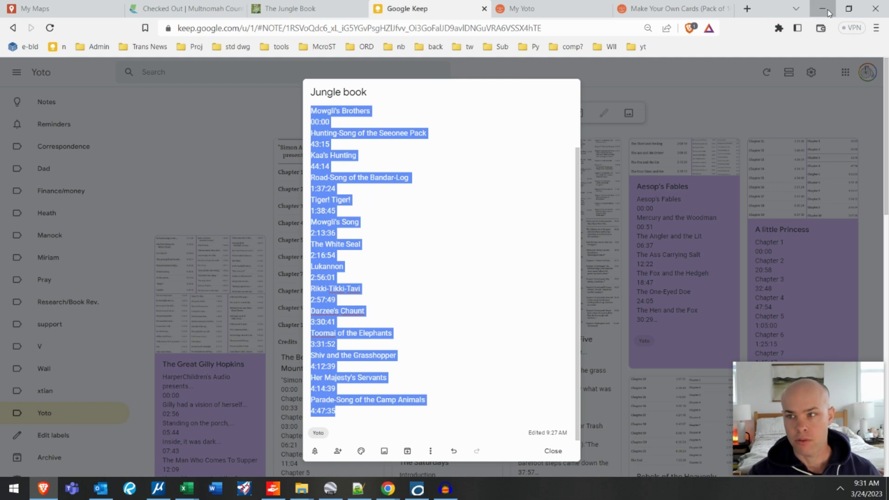
pyautogui.hotkey('alt', 'Tab')
# Paste the chapter list into N2 as text and select the computed rows D4:F17
pyautogui.rightClick(580, 167)
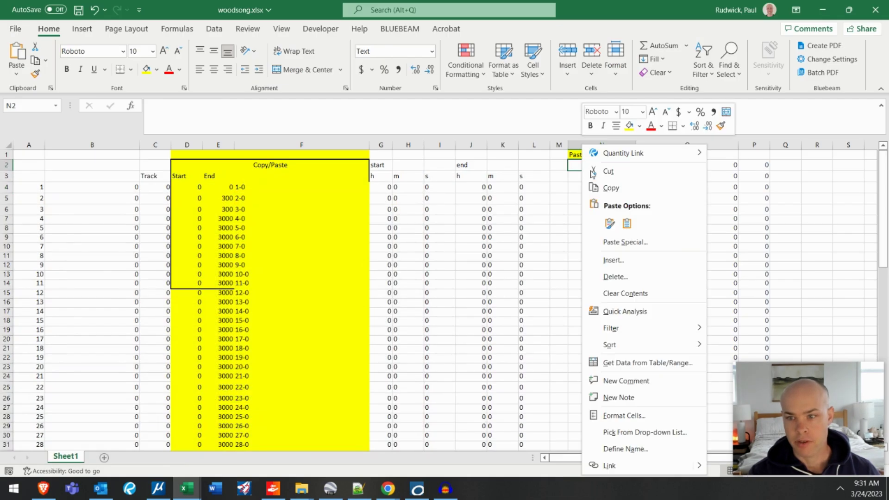
pyautogui.click(628, 223)
pyautogui.moveTo(190, 188); pyautogui.dragTo(289, 310)
pyautogui.hotkey('ctrl', 'c')
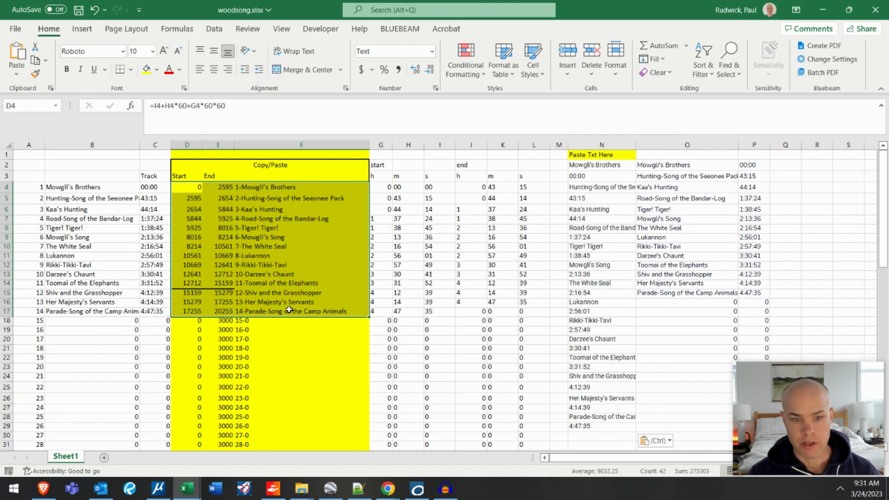
pyautogui.click(195, 189)
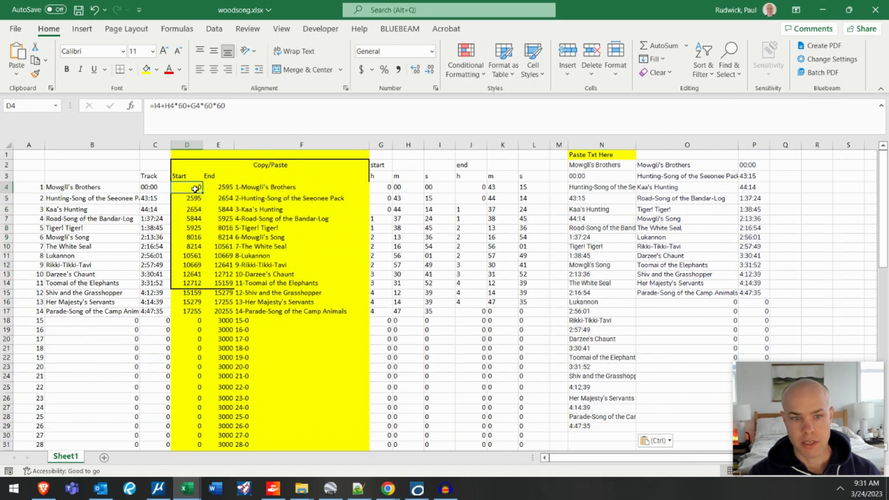
pyautogui.doubleClick(195, 189)
pyautogui.press('Escape')
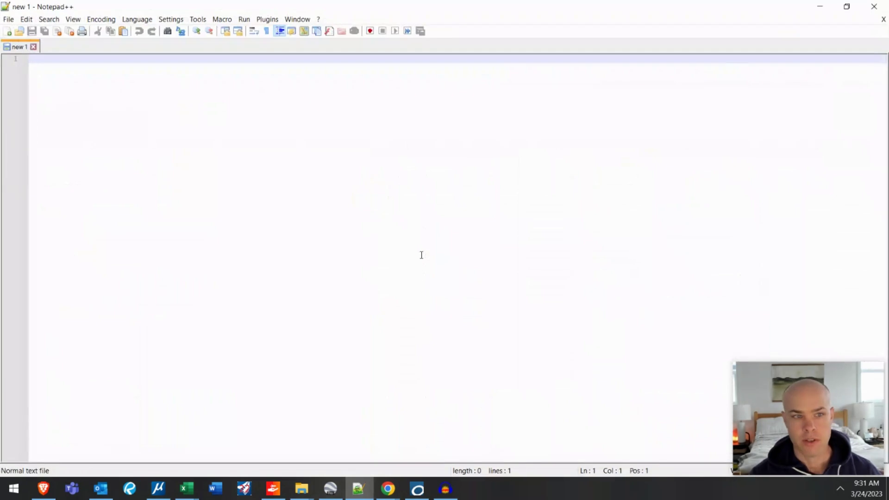
# Paste the 14 label rows into a new text file and save it in The Jungle Book folder
pyautogui.hotkey('ctrl', 'v')
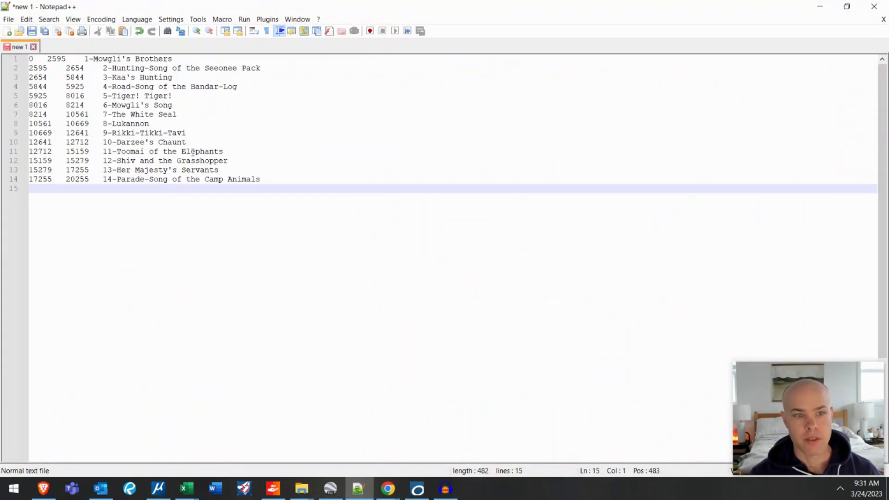
pyautogui.click(8, 19)
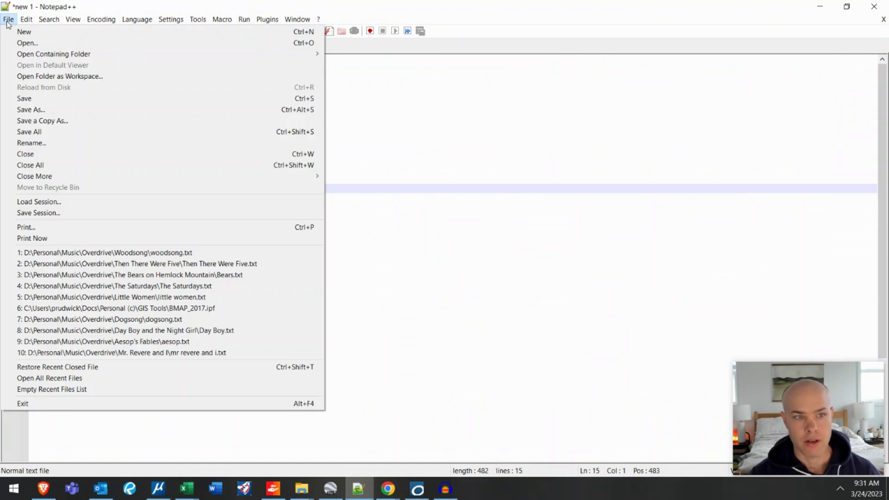
pyautogui.click(51, 111)
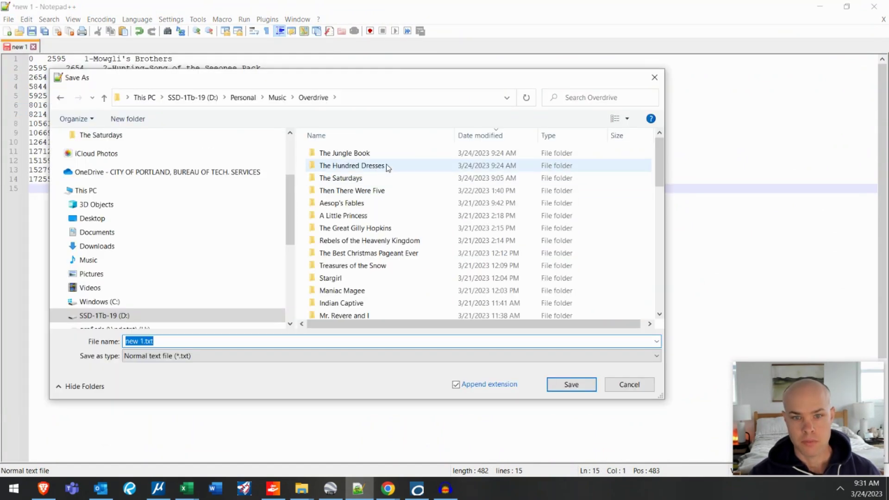
pyautogui.doubleClick(388, 158)
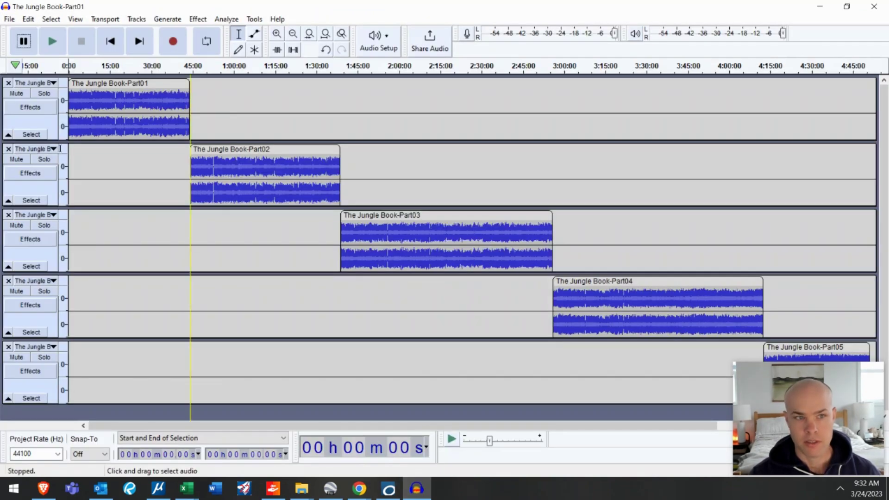
# Import the saved chapter label file as a jungle label track marking all 14 chapter starts
pyautogui.click(9, 19)
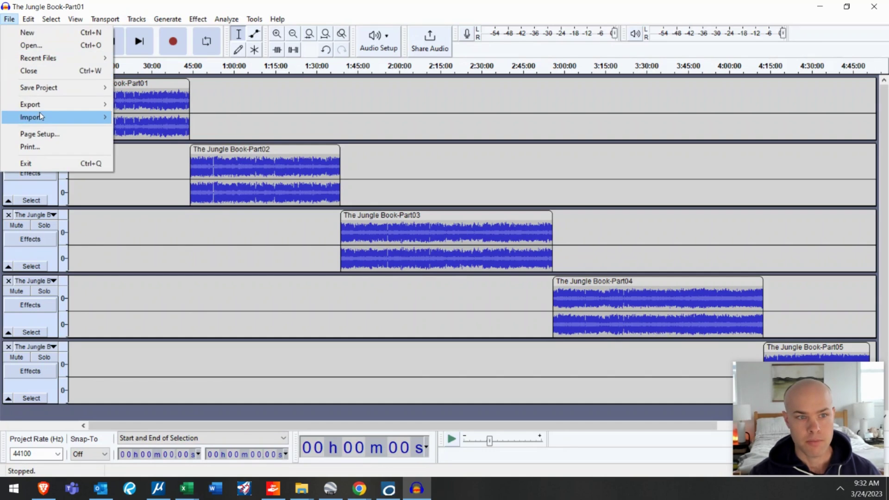
pyautogui.moveTo(63, 117)
pyautogui.click(142, 129)
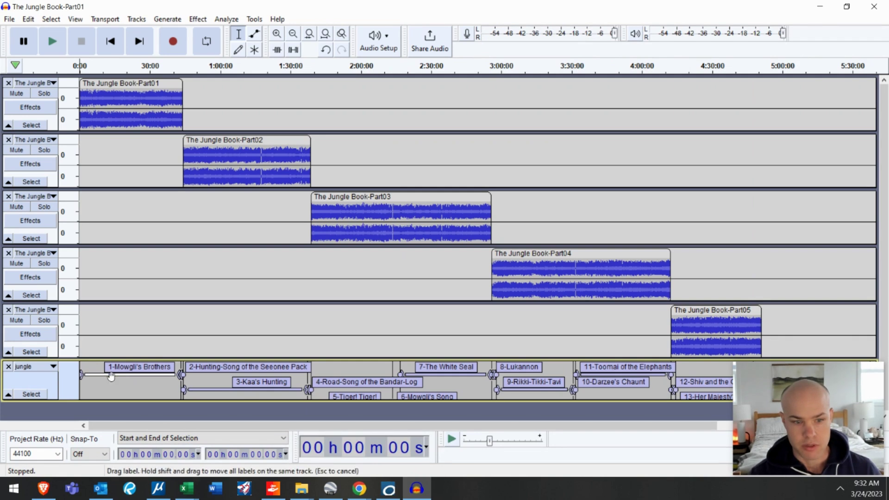
pyautogui.click(131, 368)
pyautogui.moveTo(89, 369)
pyautogui.mouseDown()
pyautogui.moveTo(127, 382)
pyautogui.moveTo(147, 382)
pyautogui.mouseUp()
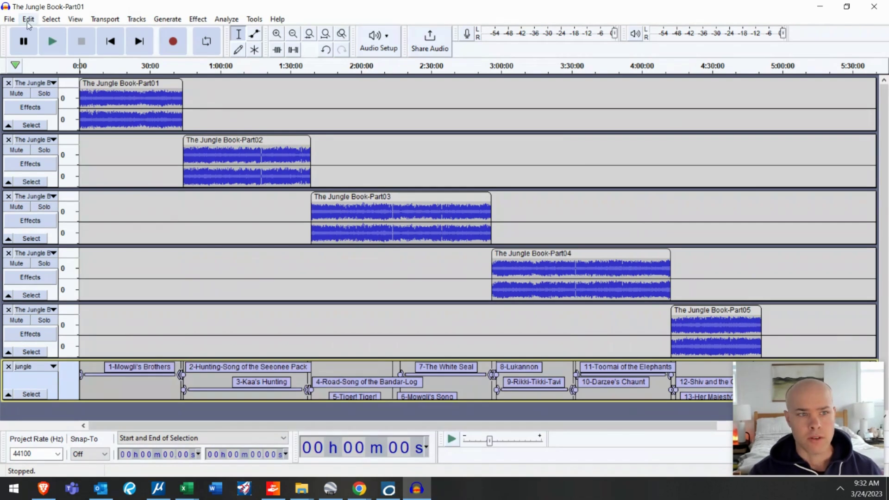
pyautogui.click(9, 19)
# Export the chapters split at labels as stereo 65-105 kbps MP3s into The Jungle Book folder, named by label
pyautogui.moveTo(42, 104)
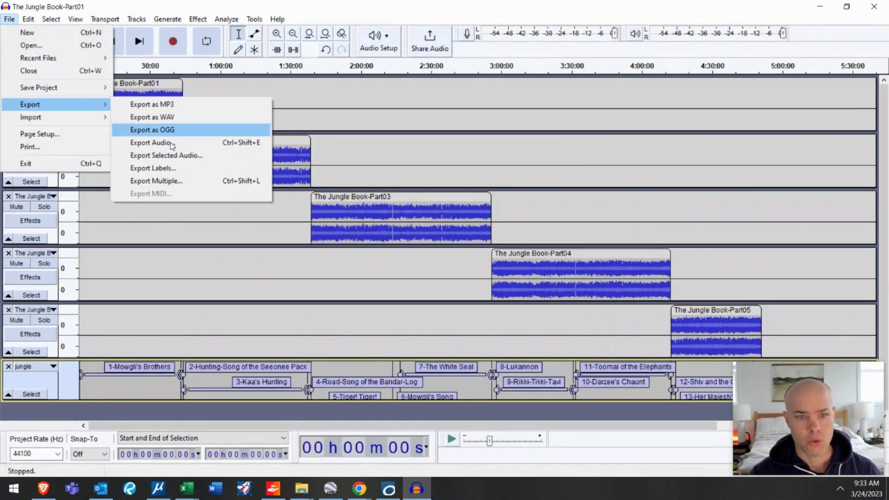
pyautogui.click(180, 169)
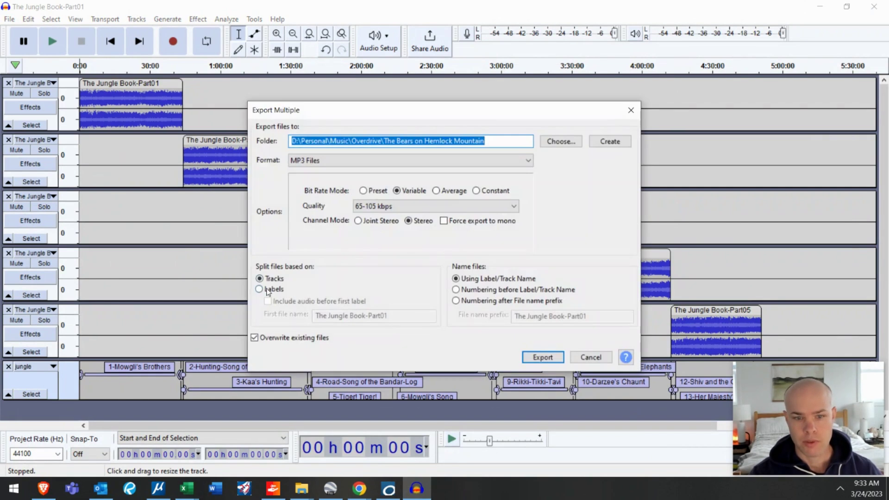
pyautogui.click(267, 290)
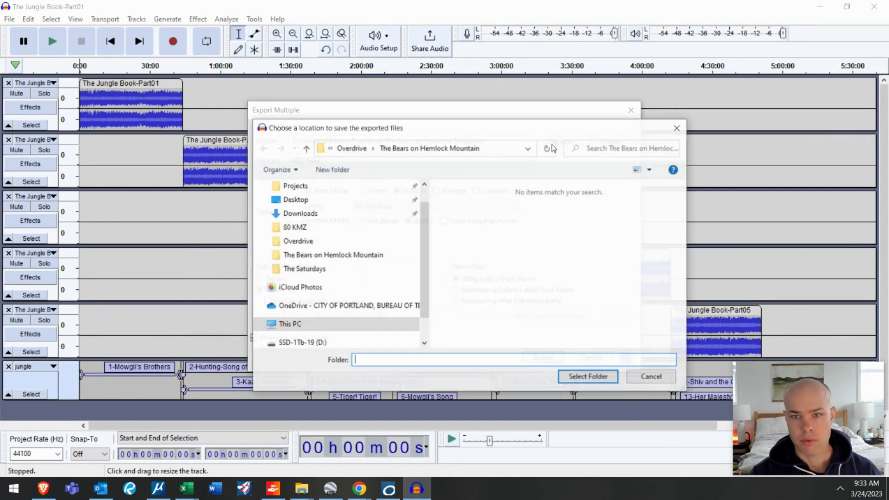
pyautogui.click(347, 148)
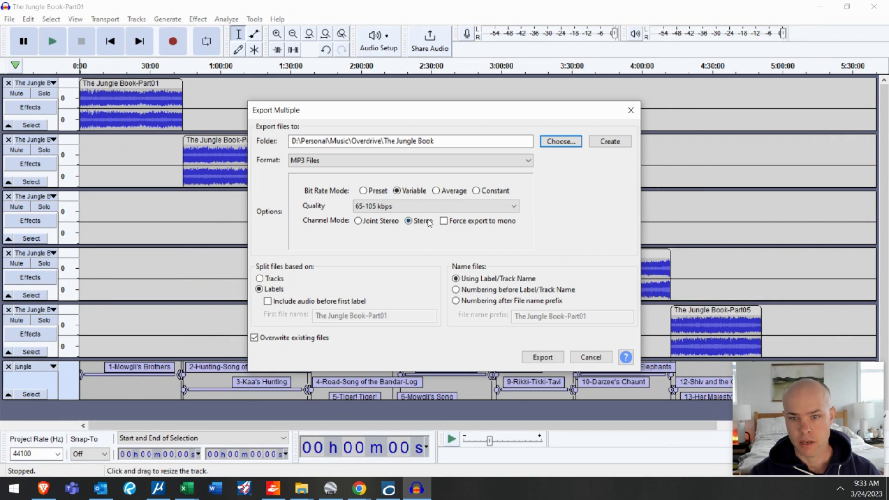
pyautogui.moveTo(417, 211); pyautogui.dragTo(432, 215)
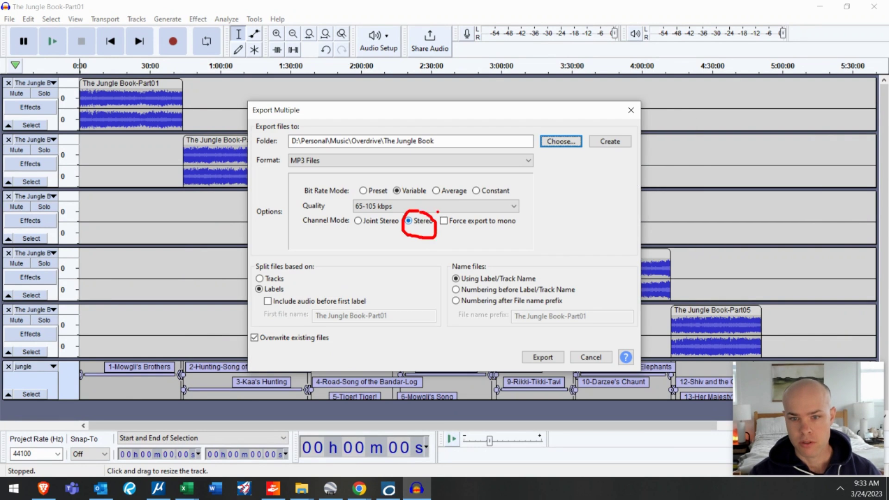
pyautogui.click(435, 206)
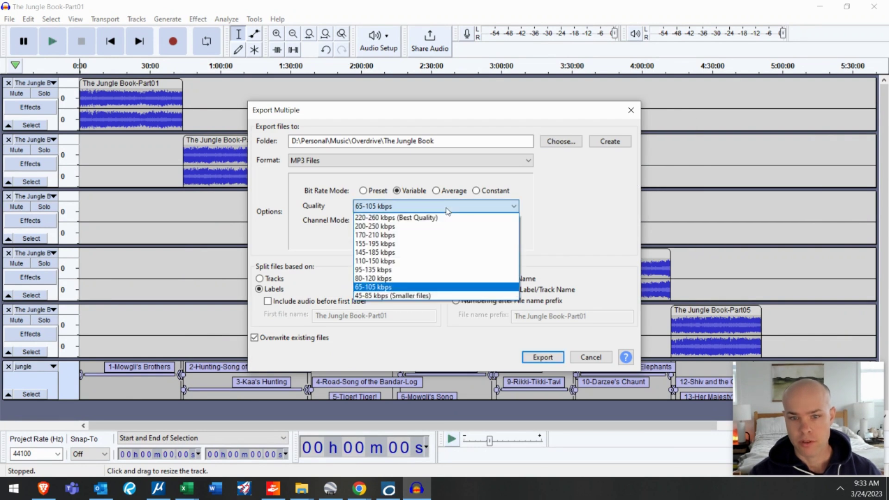
pyautogui.click(409, 287)
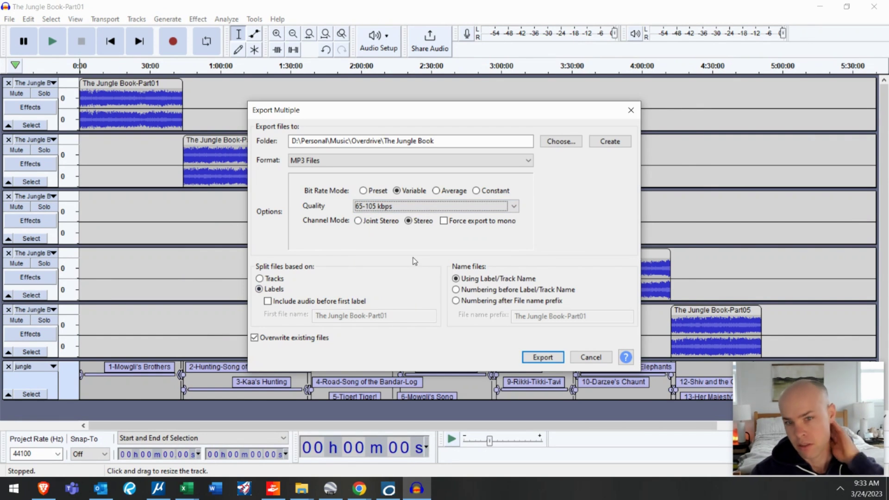
pyautogui.click(490, 280)
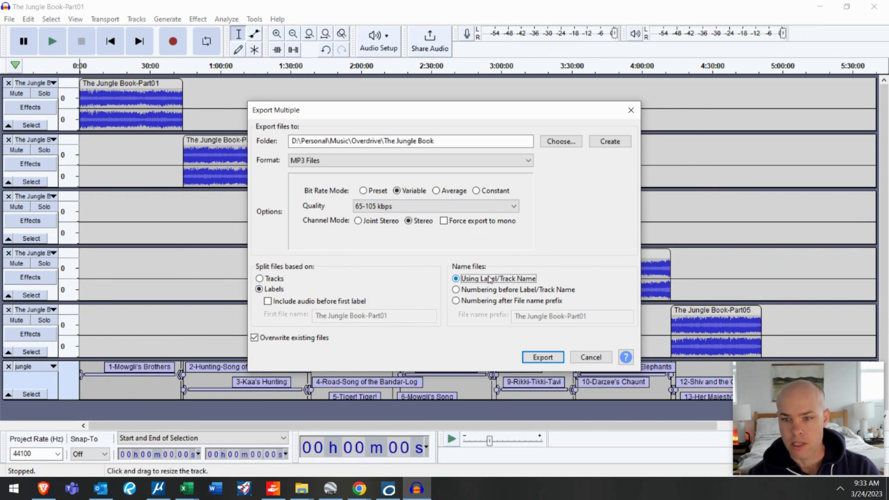
pyautogui.click(551, 354)
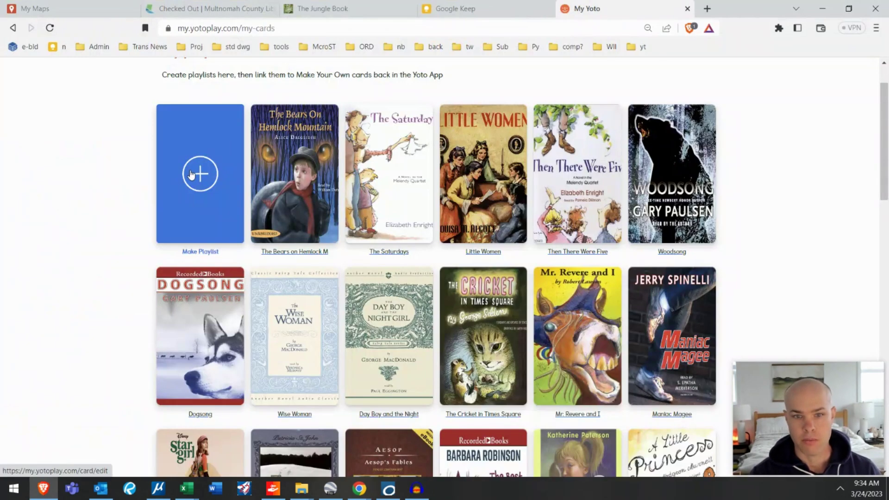
# Create Yoto playlist 'The Jungle Book' with 1-Mowgli's Brothers as track 1 and The Jungle Book-Cover.jpg artwork
pyautogui.click(191, 174)
pyautogui.write('The')
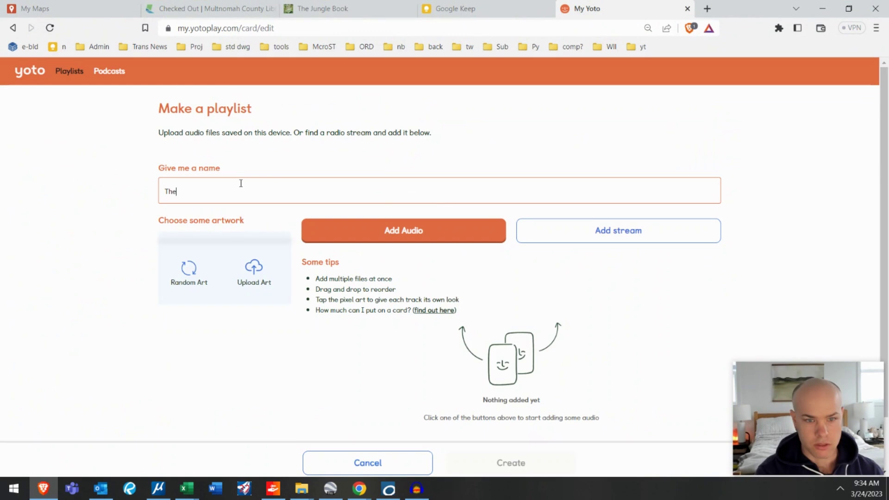
pyautogui.write(' Jungle Book')
pyautogui.scroll(-1, 324, 209)
pyautogui.click(373, 174)
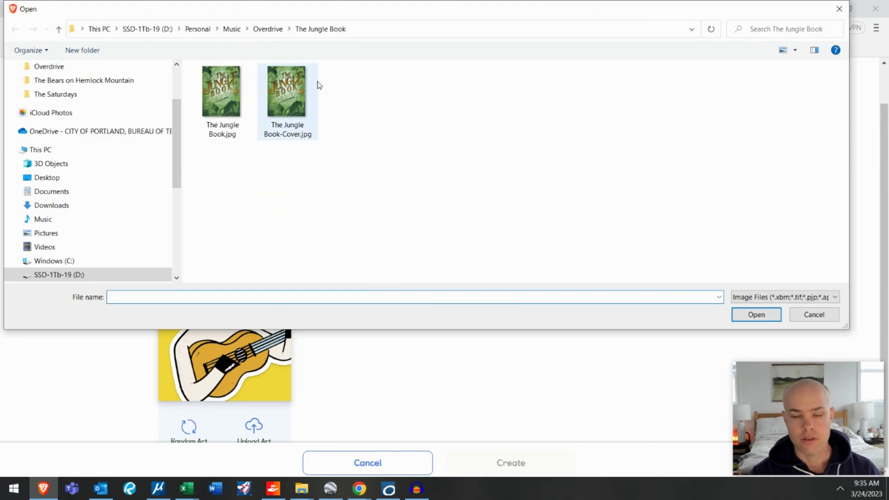
pyautogui.click(303, 88)
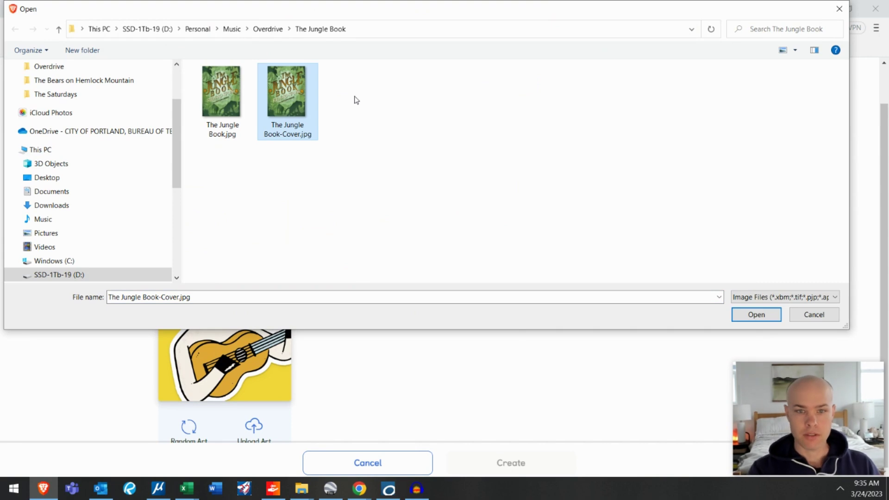
pyautogui.doubleClick(296, 96)
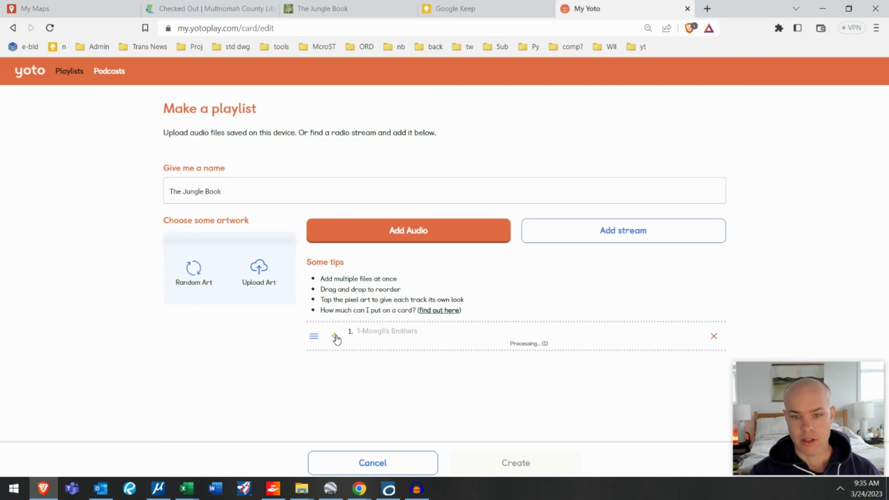
# From the track's My Icons upload picker, open The Jungle Book-Cover.jpg for editing in Paint
pyautogui.click(334, 337)
pyautogui.click(418, 124)
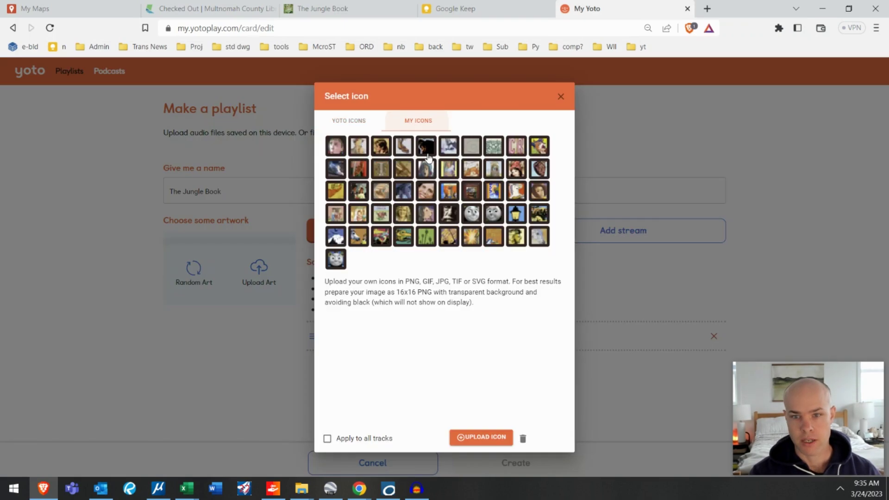
pyautogui.click(493, 439)
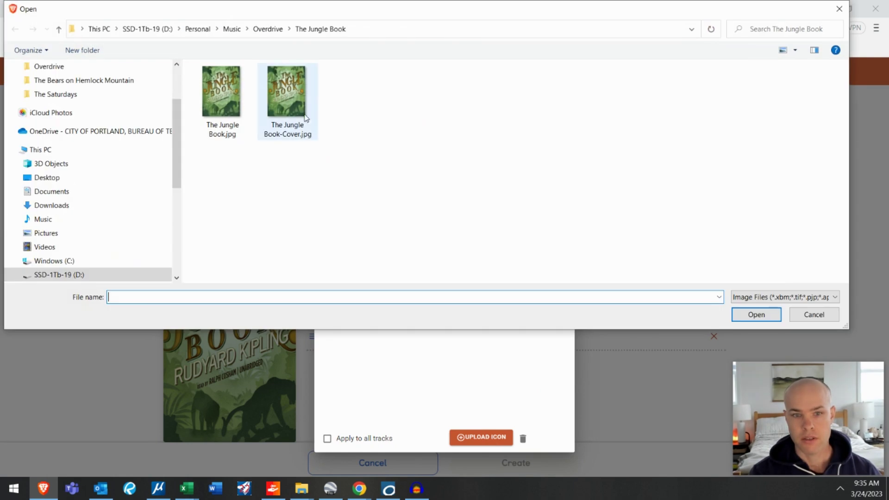
pyautogui.click(301, 103)
pyautogui.rightClick(300, 100)
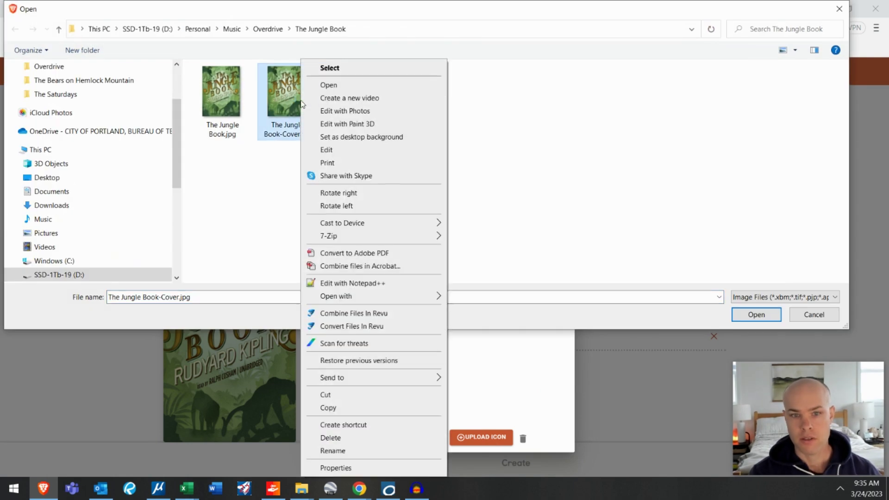
pyautogui.click(347, 149)
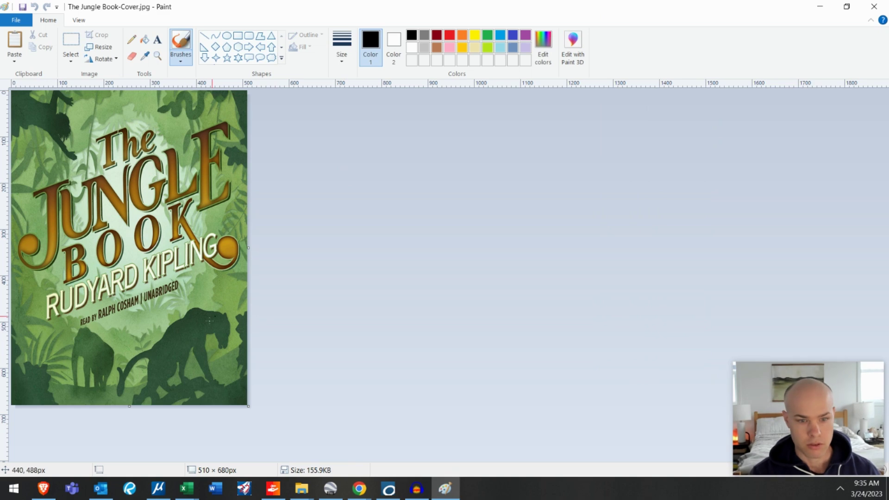
# Capture the cover's animal silhouette in Greenshot and save it as 'jungle pixel'
pyautogui.press('Print')
pyautogui.moveTo(188, 307); pyautogui.dragTo(234, 357)
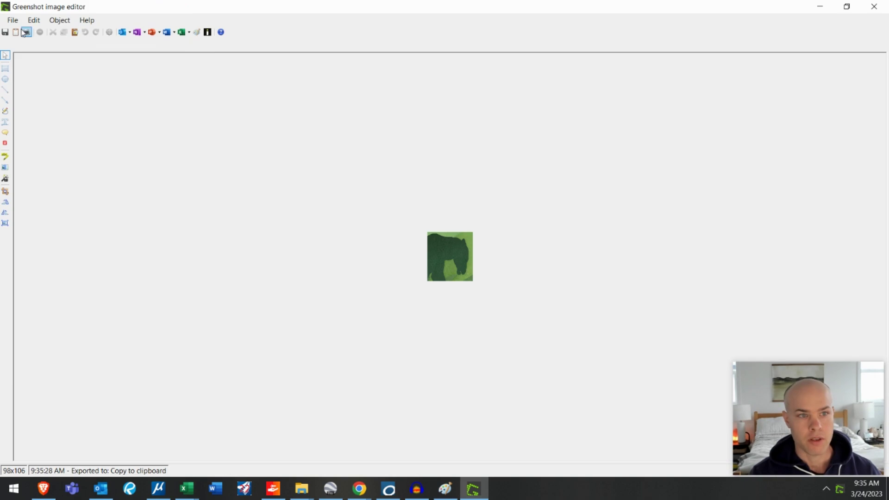
pyautogui.click(13, 20)
pyautogui.click(42, 44)
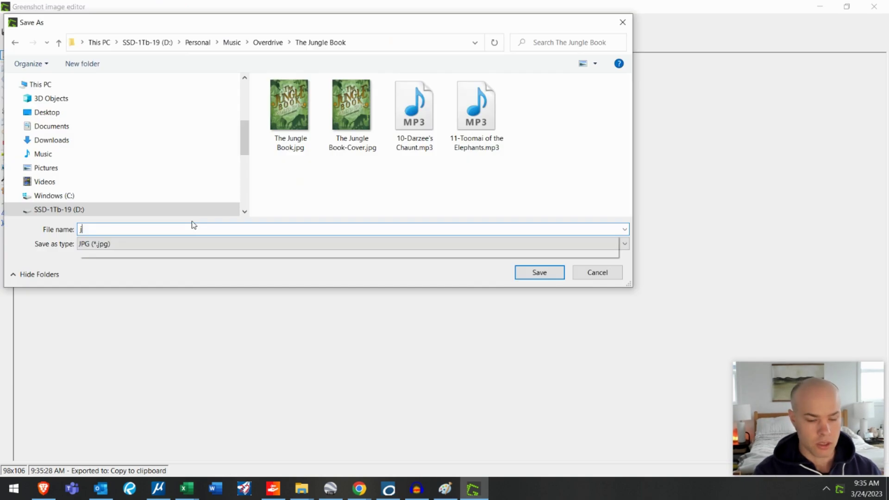
pyautogui.write('jungle pixel')
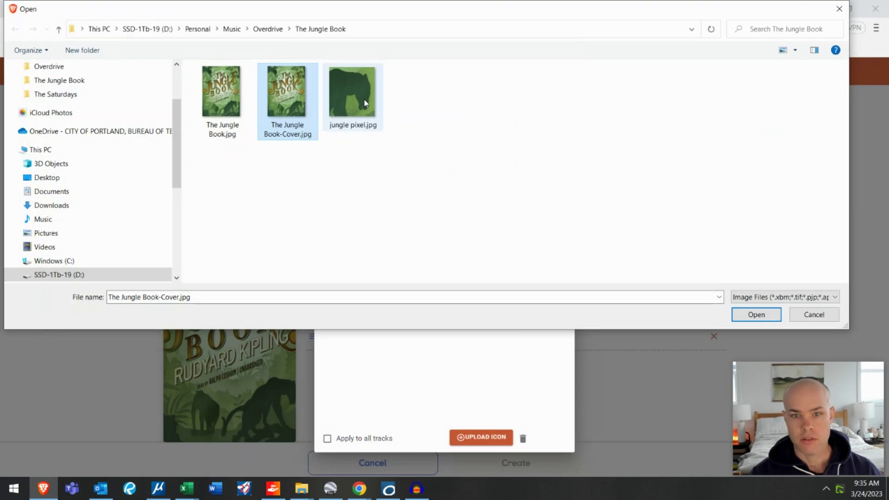
# Upload 'jungle pixel' as a Yoto icon and apply it to all tracks
pyautogui.click(364, 182)
pyautogui.press('Return')
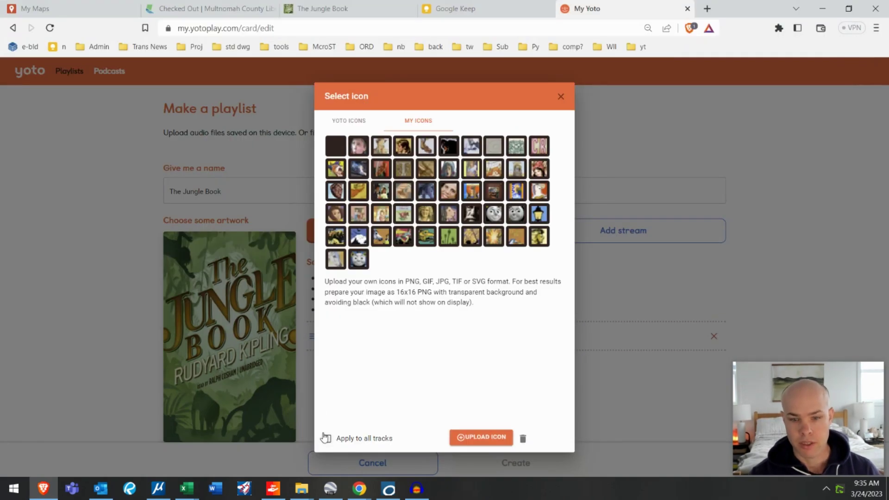
pyautogui.click(327, 438)
pyautogui.click(335, 146)
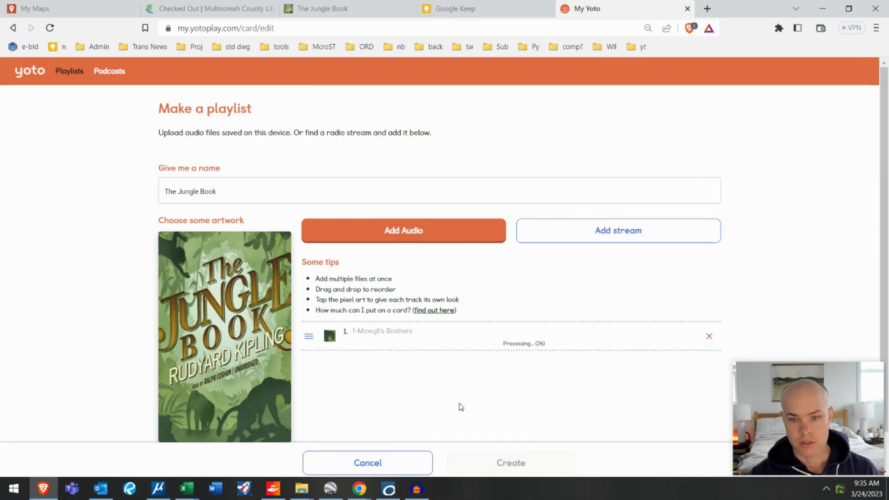
pyautogui.click(417, 489)
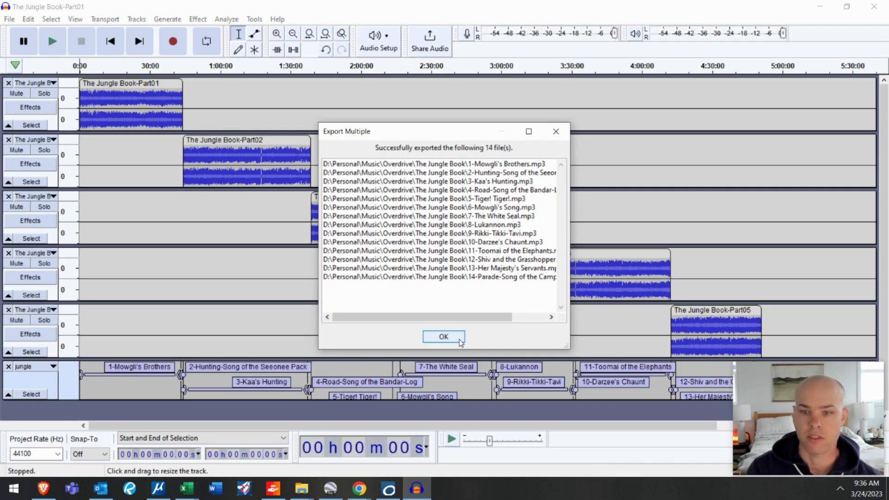
# Dismiss the export success report and open the exported chapters folder
pyautogui.click(460, 342)
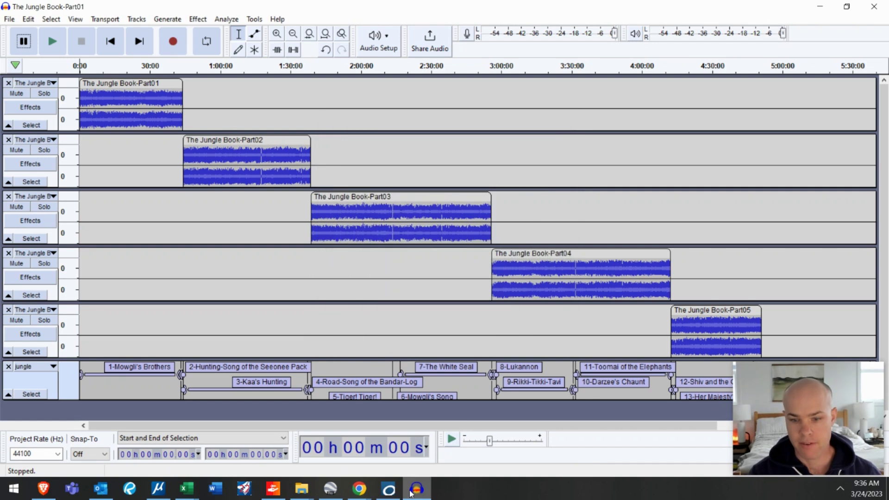
pyautogui.moveTo(295, 490)
pyautogui.click(410, 443)
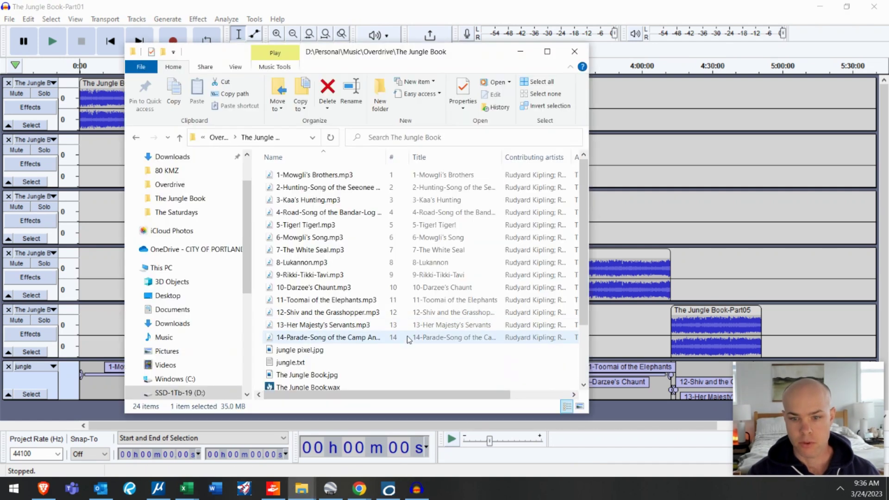
pyautogui.click(468, 212)
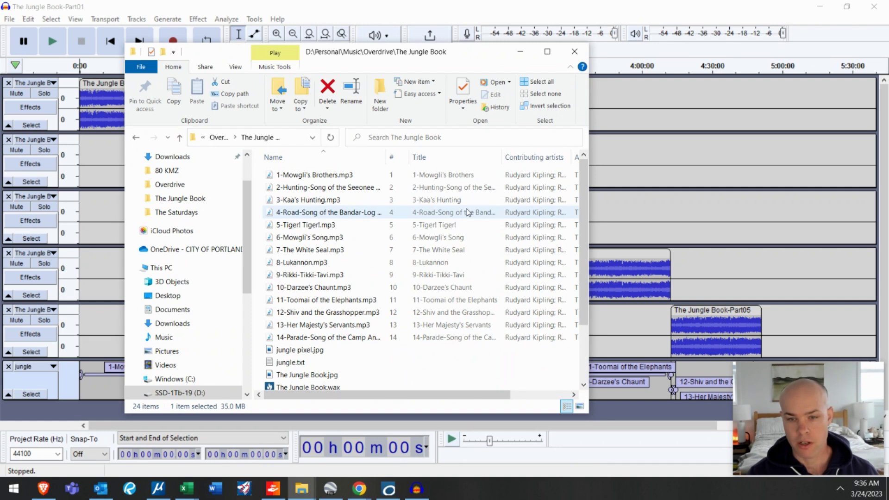
# Play 5-Tiger! Tiger! to verify the export, then close it and return to the Yoto playlist
pyautogui.click(454, 225)
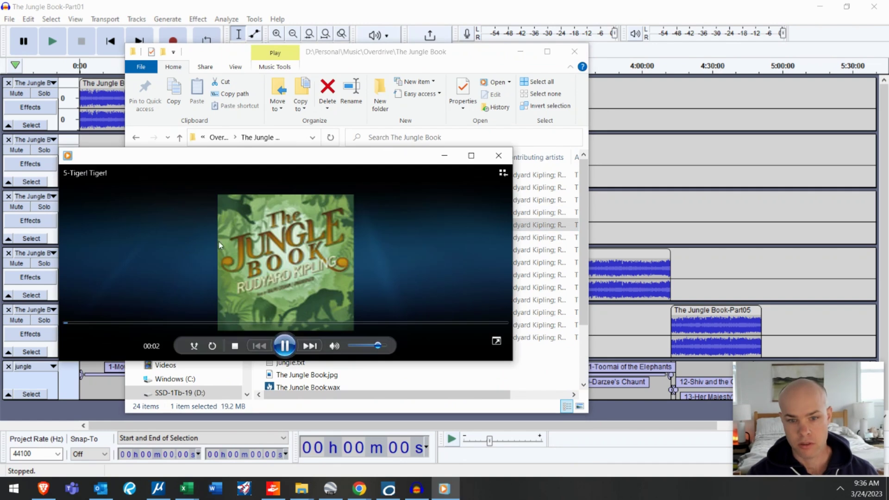
pyautogui.click(499, 156)
pyautogui.click(520, 52)
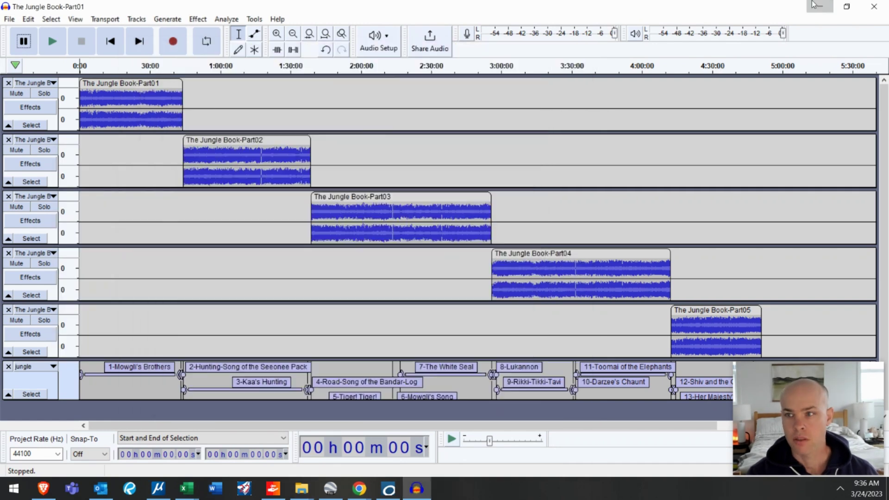
pyautogui.hotkey('alt', 'Tab')
pyautogui.click(447, 221)
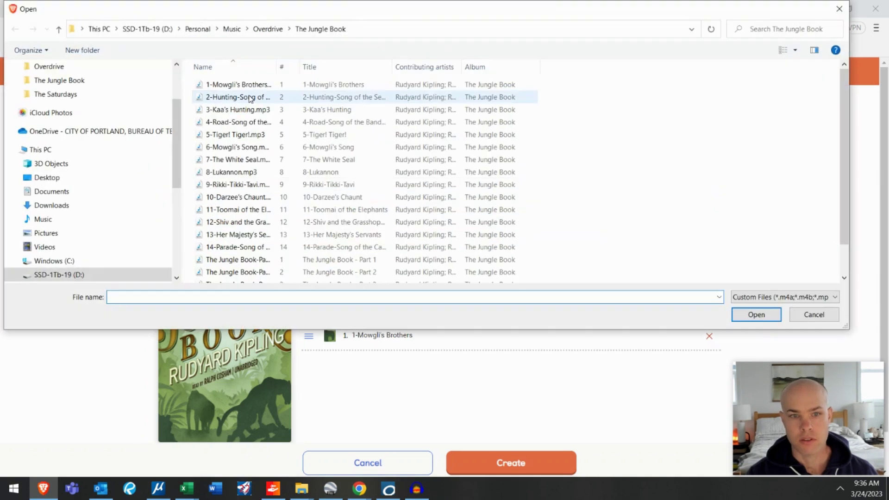
# Upload chapter MP3s 2 through 13 as the playlist's remaining tracks
pyautogui.click(281, 99)
pyautogui.keyDown('shift'); pyautogui.click(281, 198); pyautogui.keyUp('shift')
pyautogui.scroll(-1, 282, 199)
pyautogui.keyDown('shift'); pyautogui.click(281, 201); pyautogui.keyUp('shift')
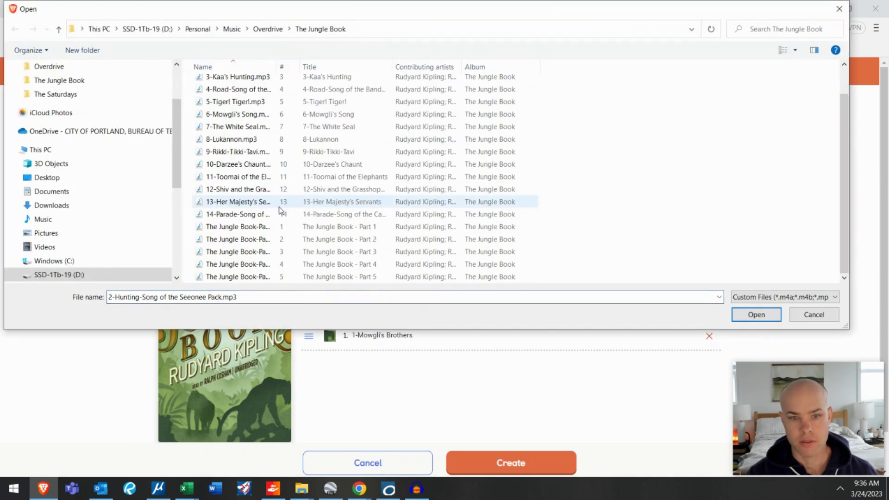
pyautogui.press('Return')
# Give every track the green jungle icon and create The Jungle Book playlist
pyautogui.click(329, 250)
pyautogui.click(334, 151)
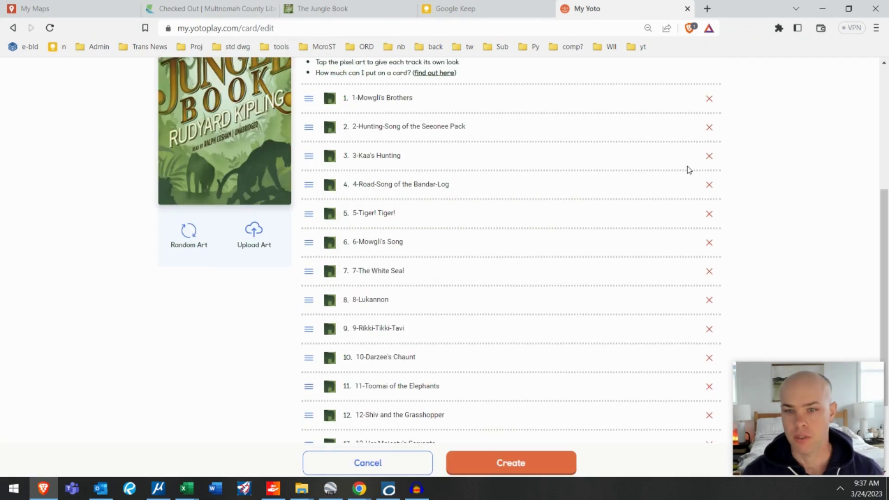
pyautogui.scroll(2, 689, 176)
pyautogui.scroll(-2, 689, 181)
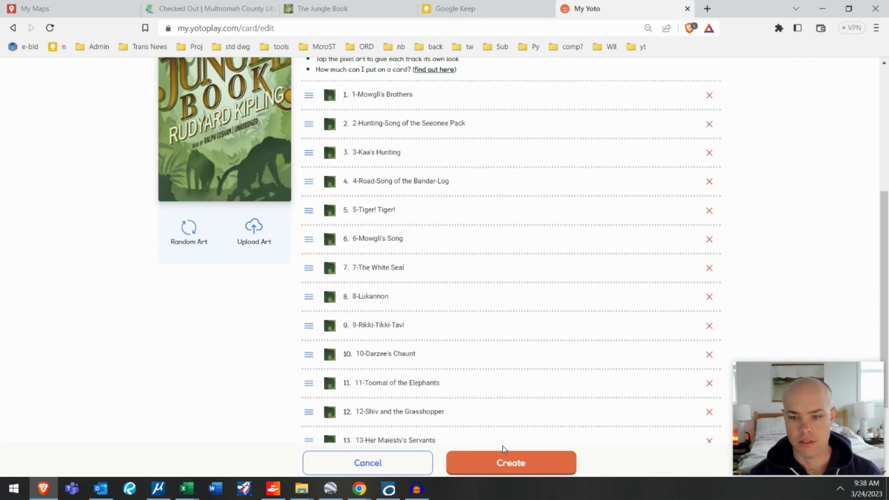
pyautogui.click(507, 458)
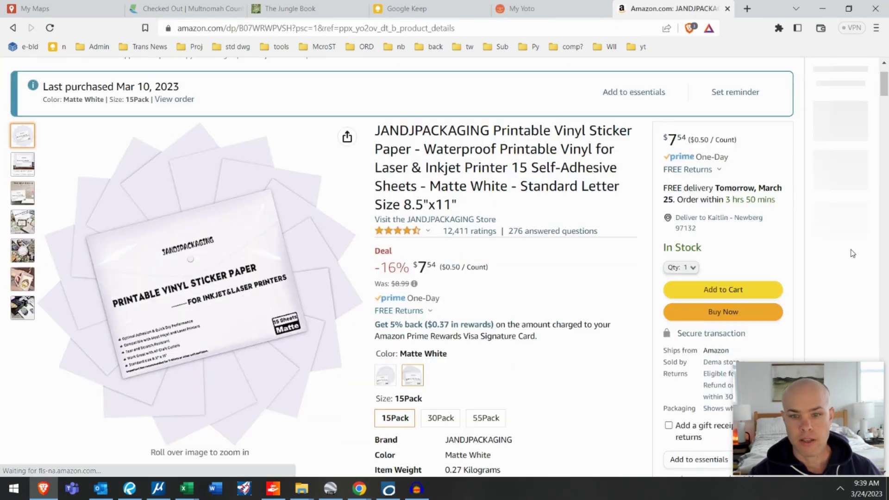
pyautogui.scroll(-1, 854, 250)
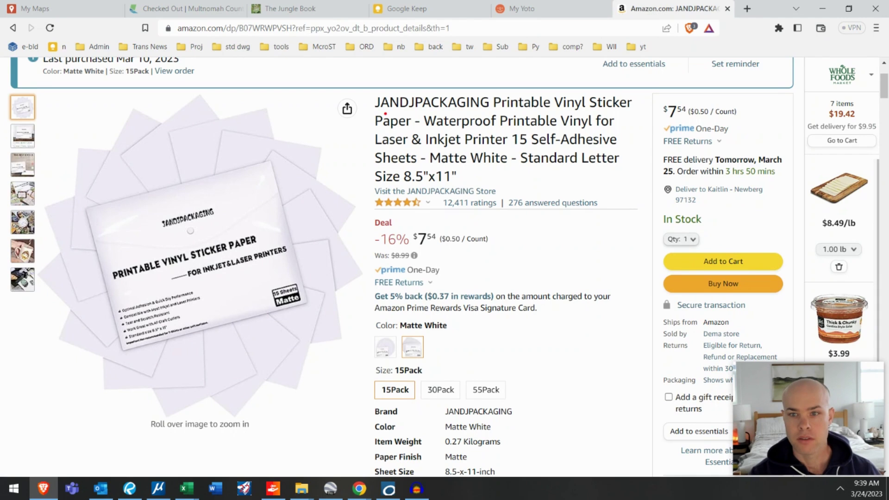
# Underline the JANDJPACKAGING printable vinyl sticker paper product title on Amazon
pyautogui.moveTo(385, 113); pyautogui.dragTo(601, 112)
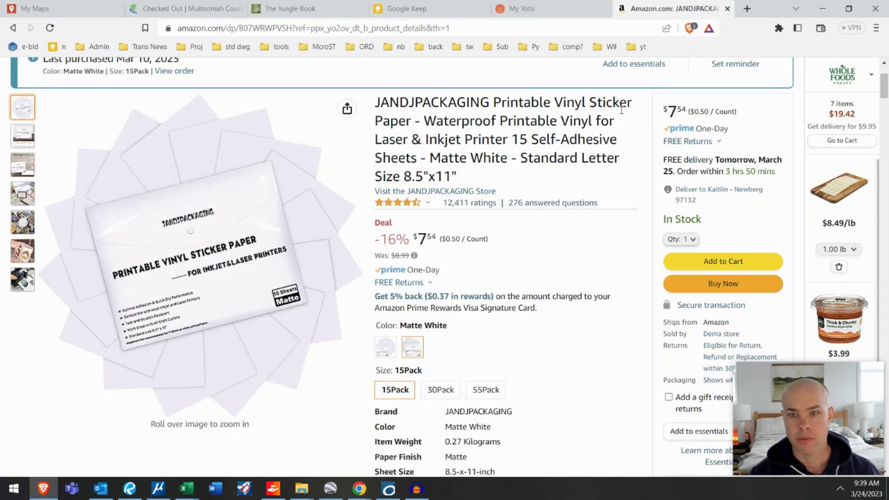